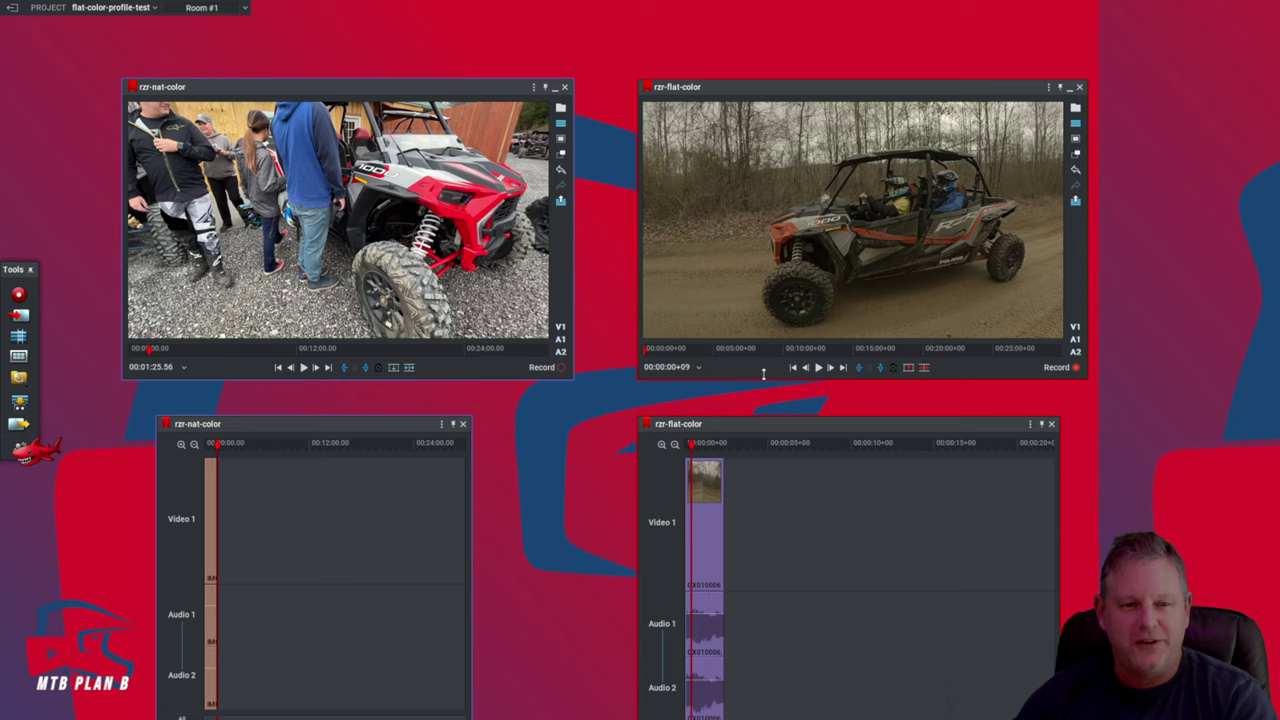
# - Play the flat GoPro clip from its start, then move the natural-colour sequence to the RZR's rear shot
pyautogui.click(646, 350)
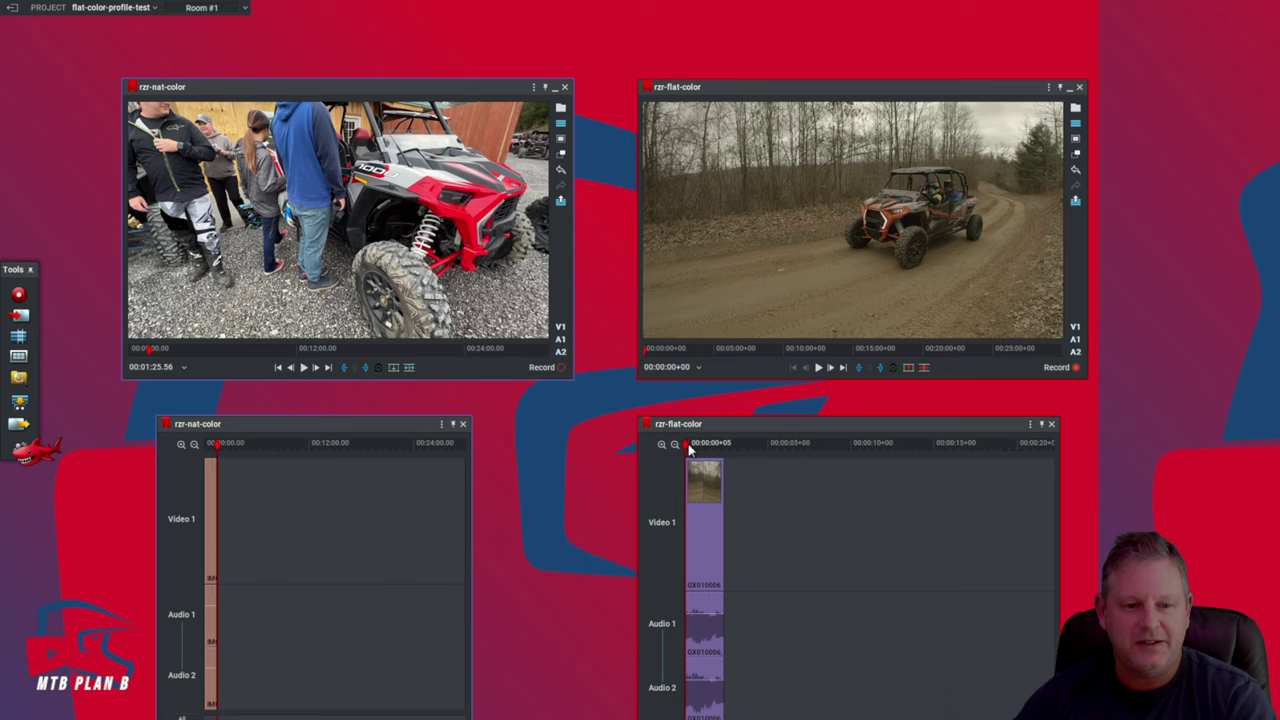
pyautogui.press('space')
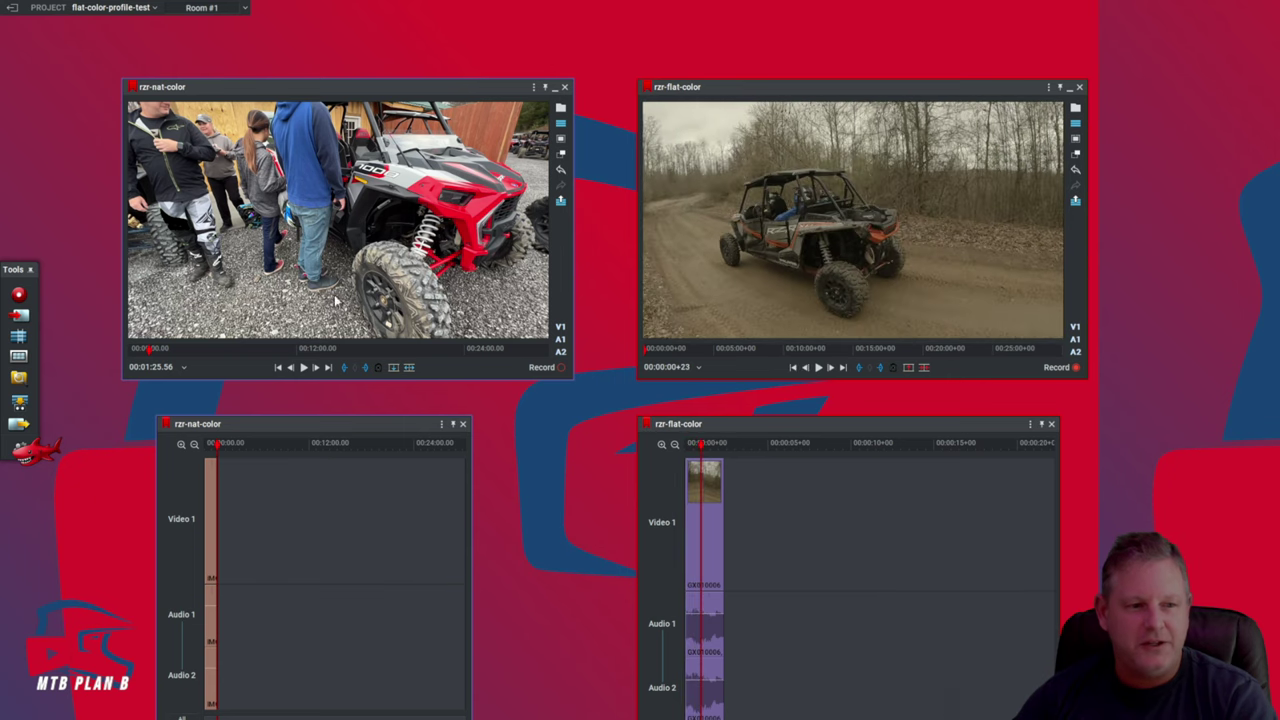
pyautogui.click(148, 352)
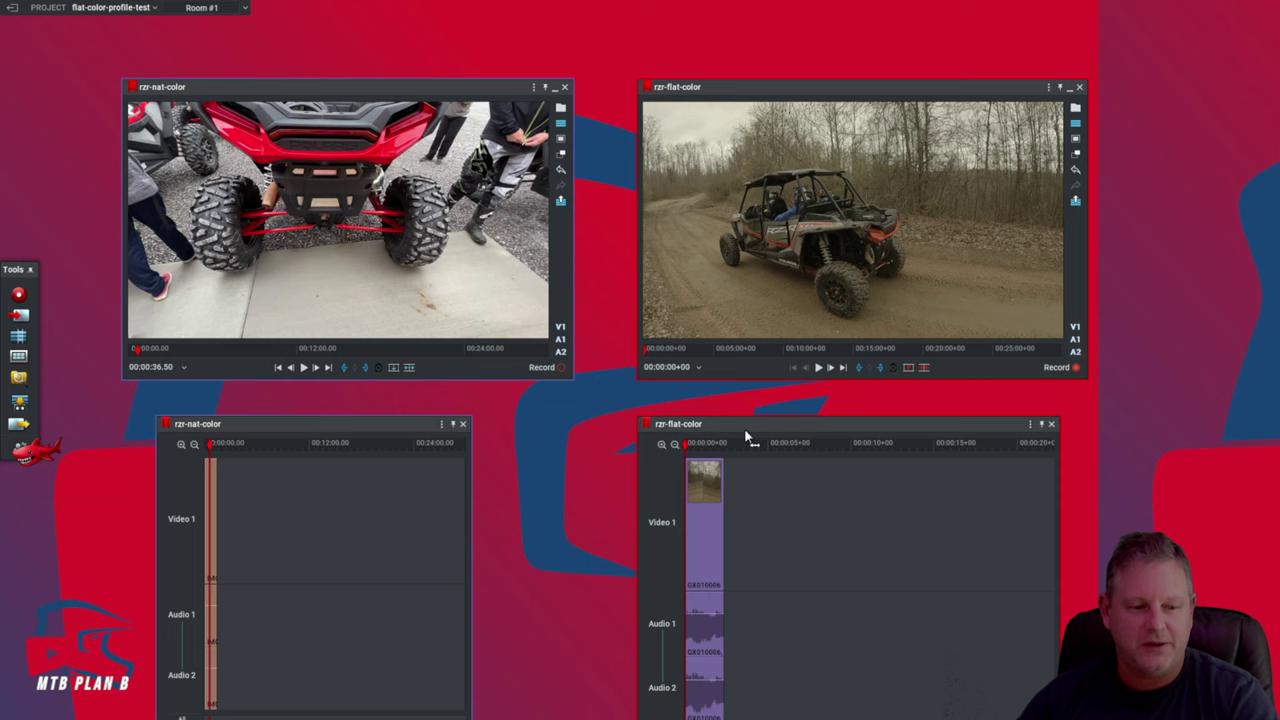
# - Apply Colour Temperature to the flat RZR clip and drag its Temperature slider cooler
pyautogui.moveTo(751, 426); pyautogui.dragTo(758, 392)
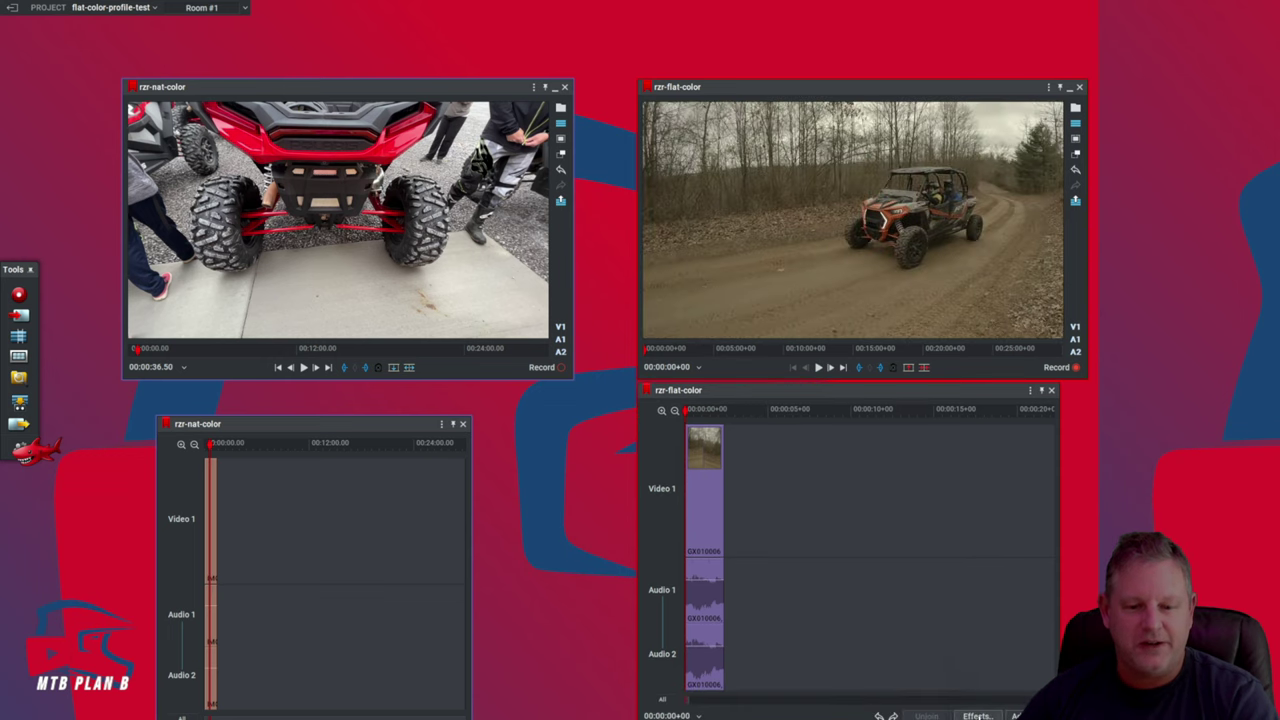
pyautogui.click(976, 716)
pyautogui.click(236, 233)
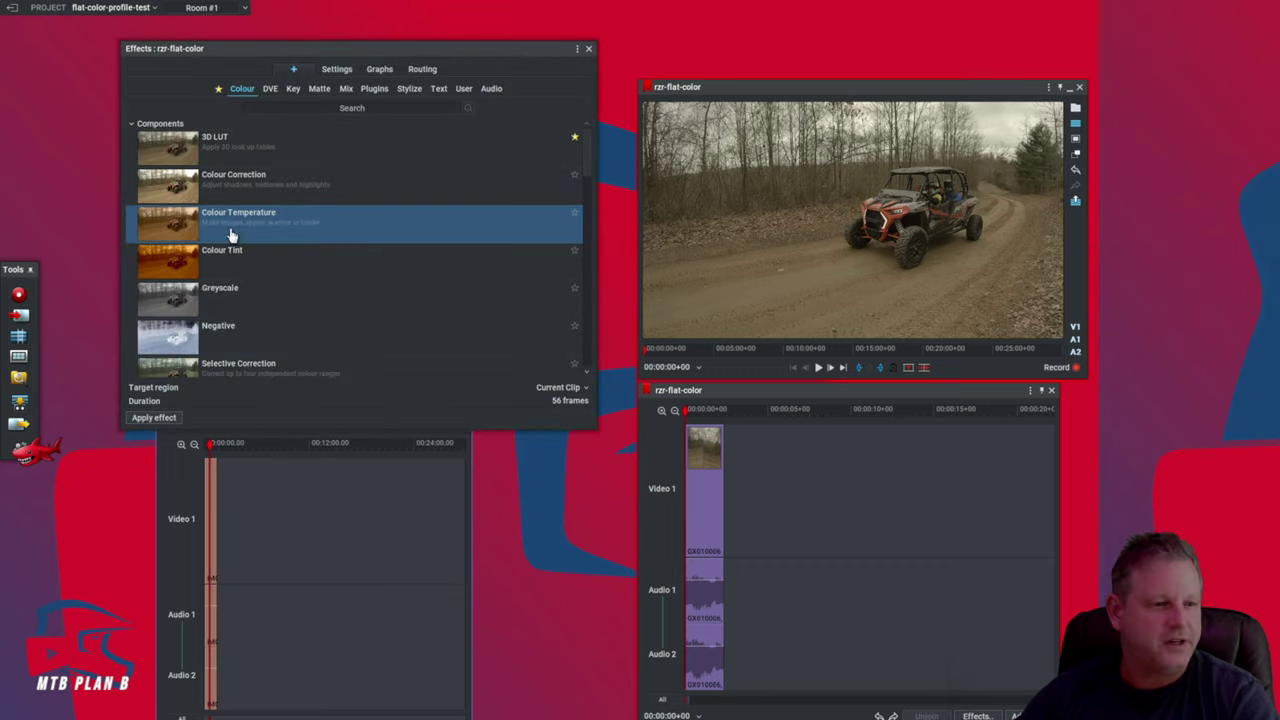
pyautogui.click(152, 418)
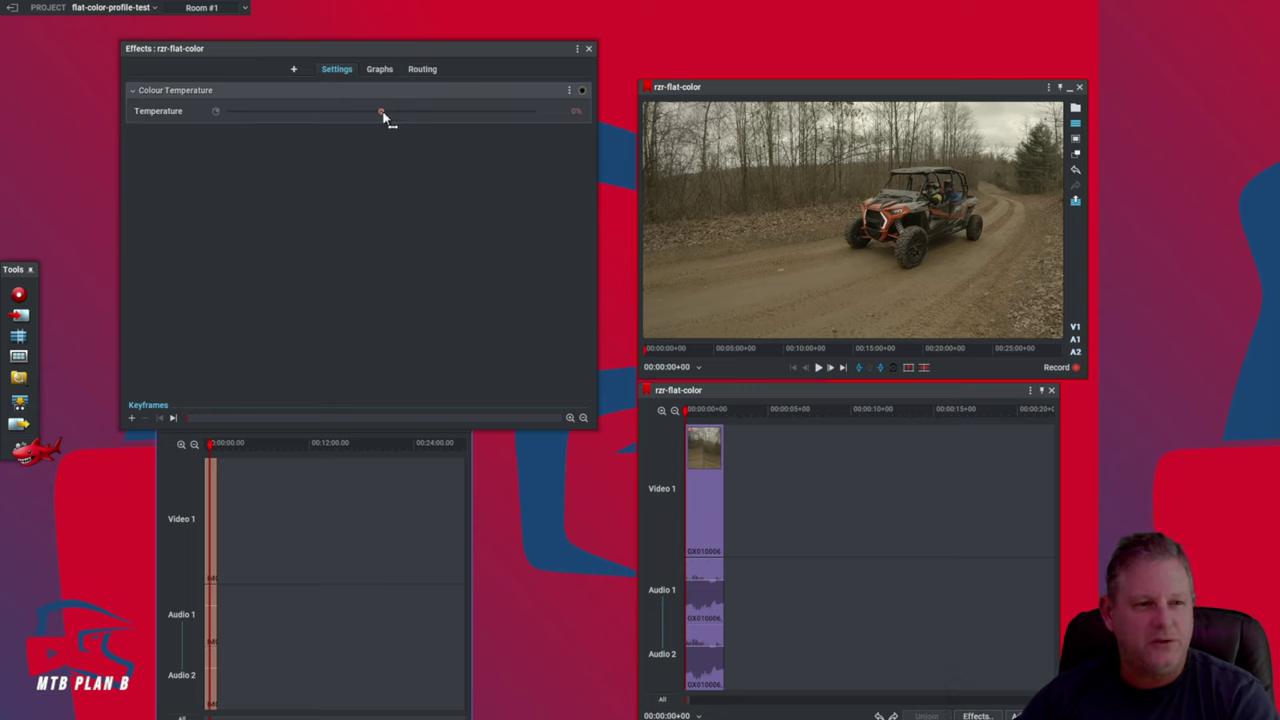
pyautogui.moveTo(381, 113); pyautogui.dragTo(298, 121)
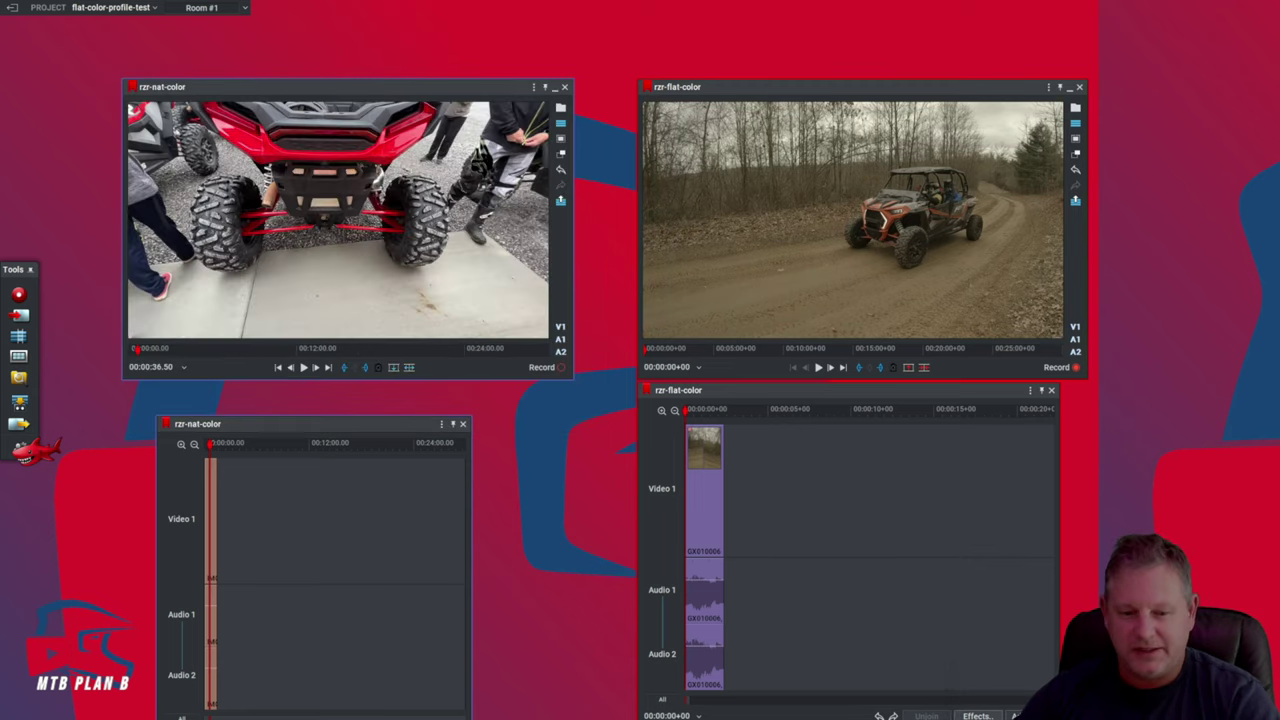
# - Apply Colour Correction to the flat RZR clip and raise its Saturation to 62.6%
pyautogui.click(975, 715)
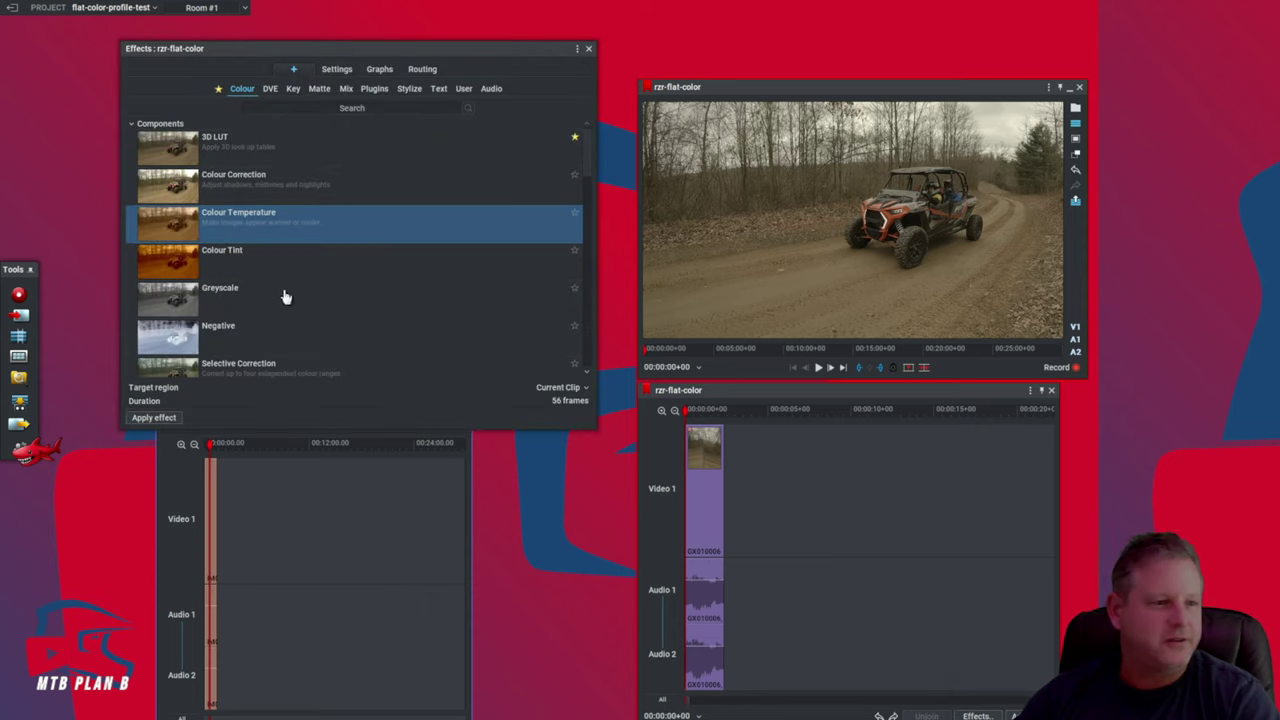
pyautogui.keyDown('ctrl'); pyautogui.click(193, 188); pyautogui.keyUp('ctrl')
pyautogui.doubleClick(193, 188)
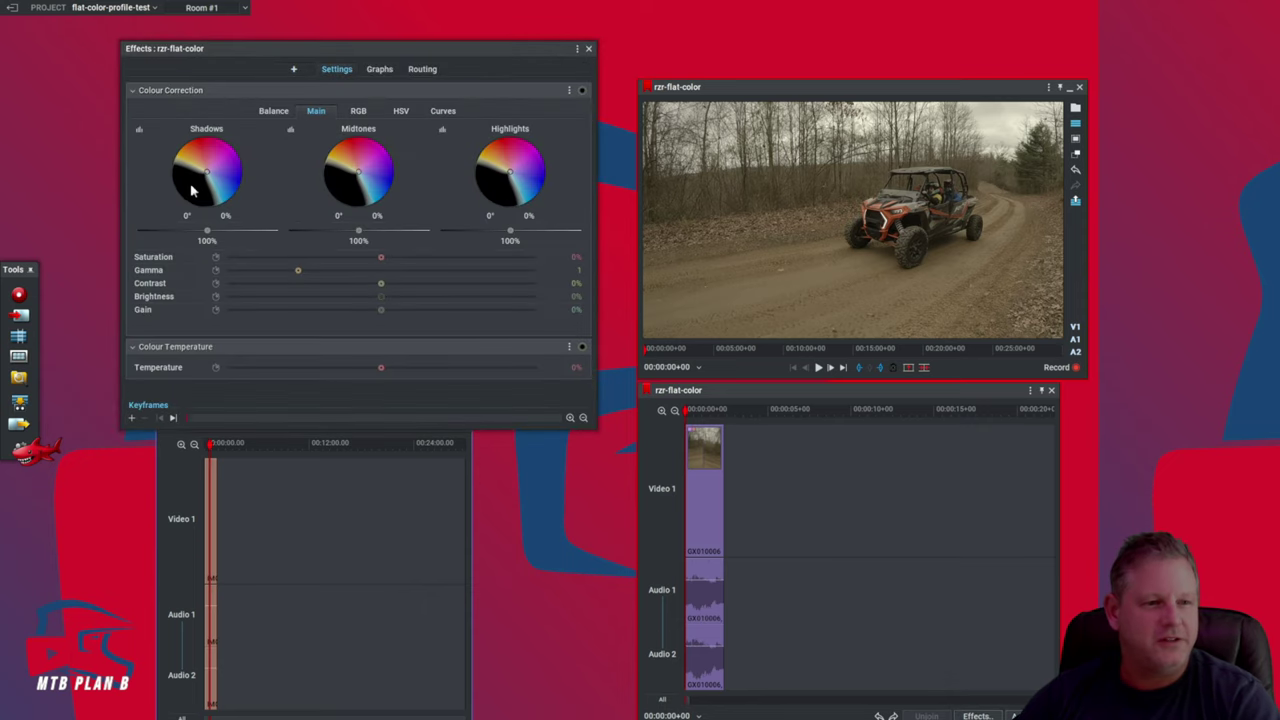
pyautogui.moveTo(381, 263); pyautogui.dragTo(478, 264)
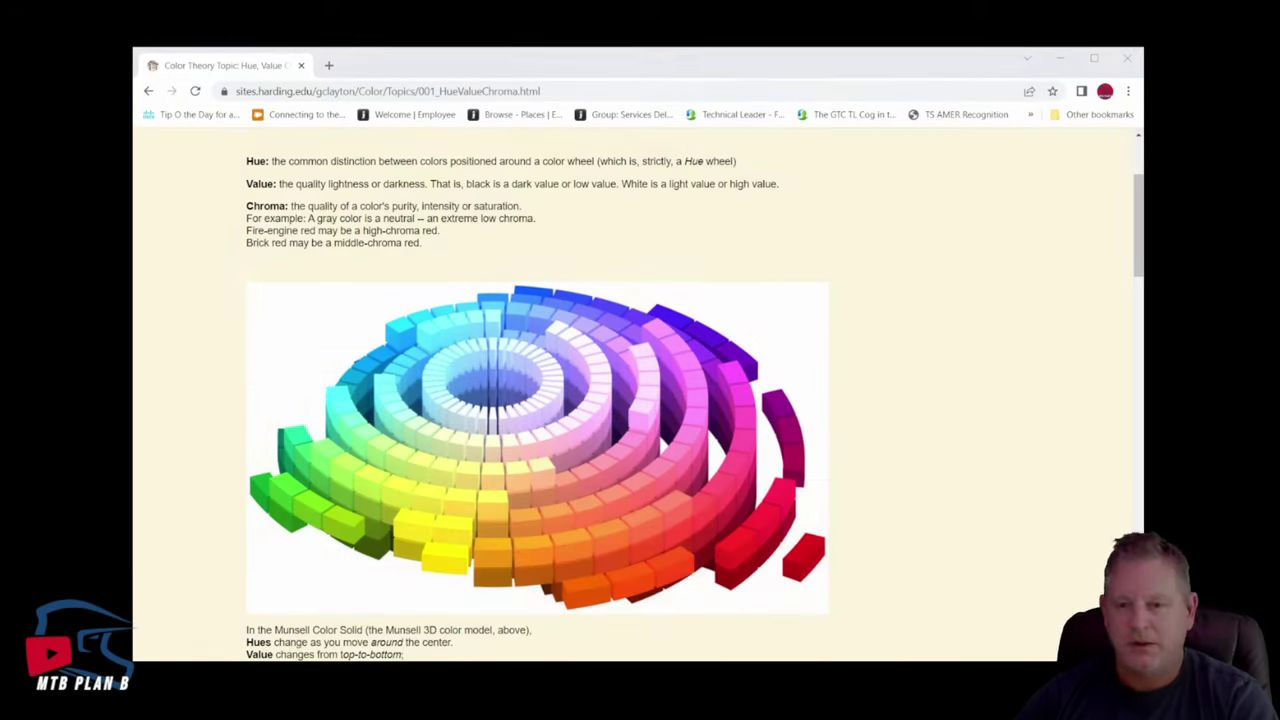
# - Scroll the Hue, Value & Chroma page past the Chroma definition to the 3D colour wheel
pyautogui.scroll(2, 1136, 193)
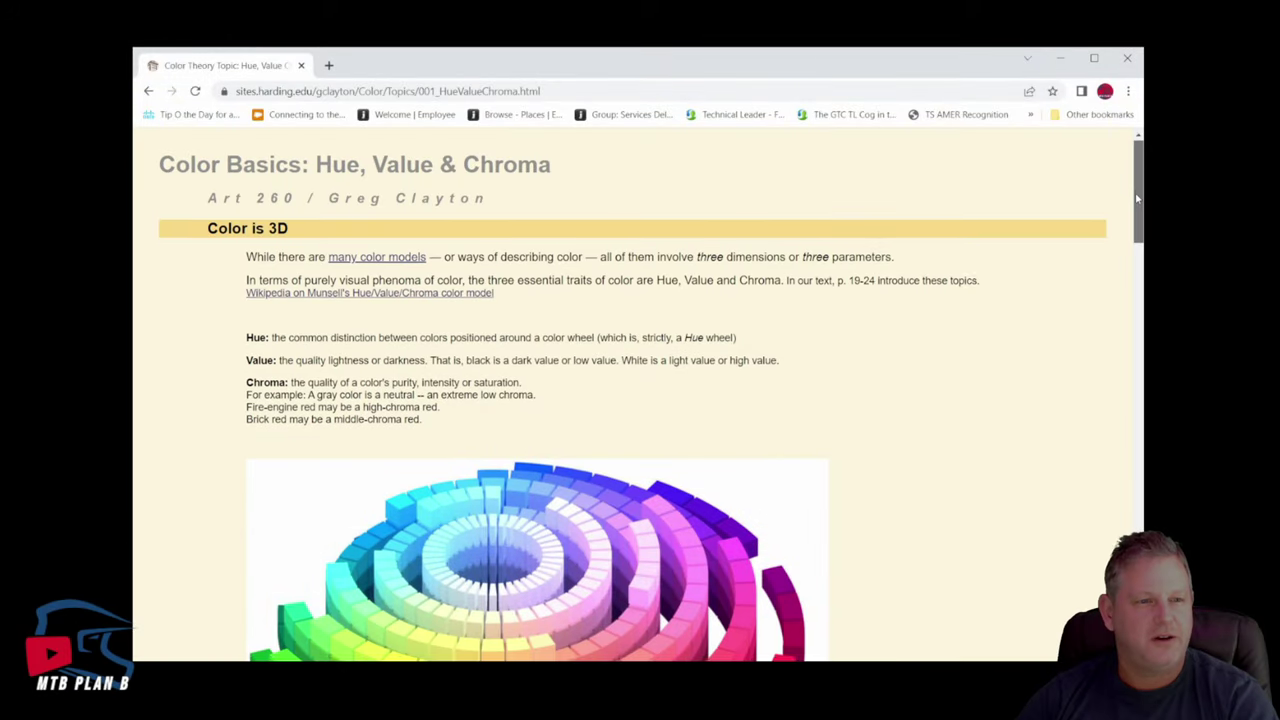
pyautogui.scroll(-2, 1136, 193)
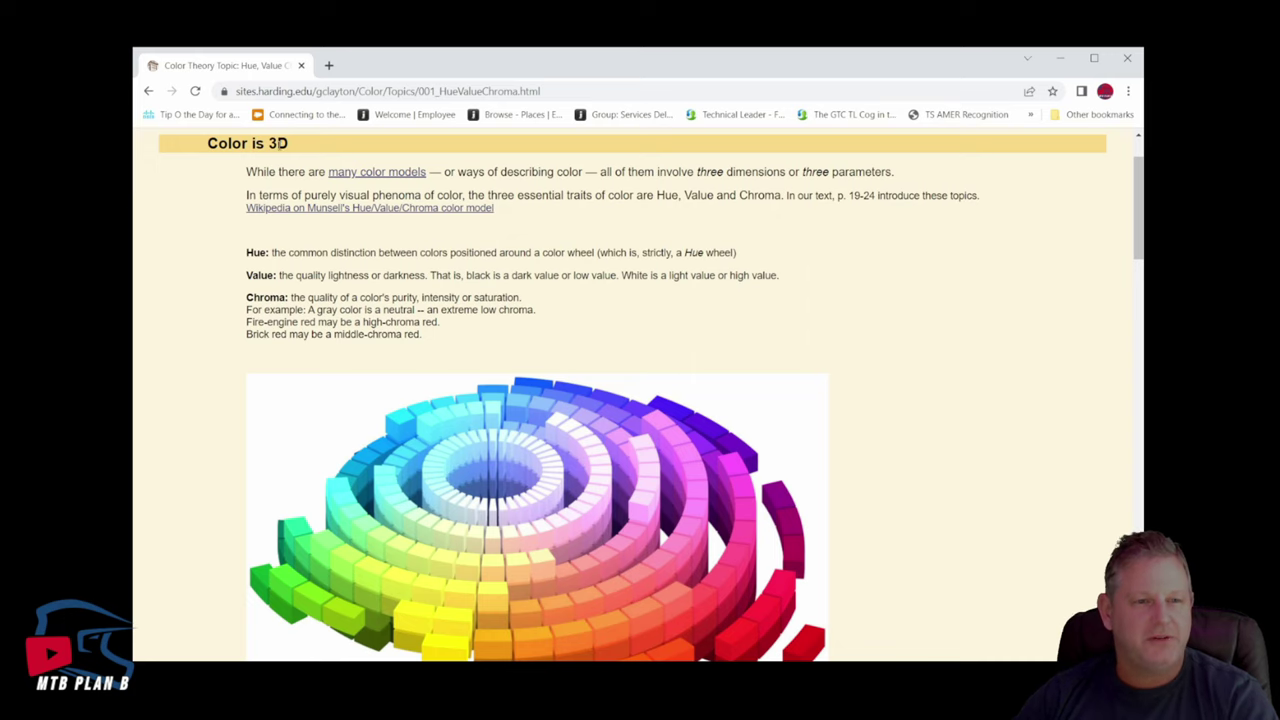
pyautogui.scroll(-3, 588, 418)
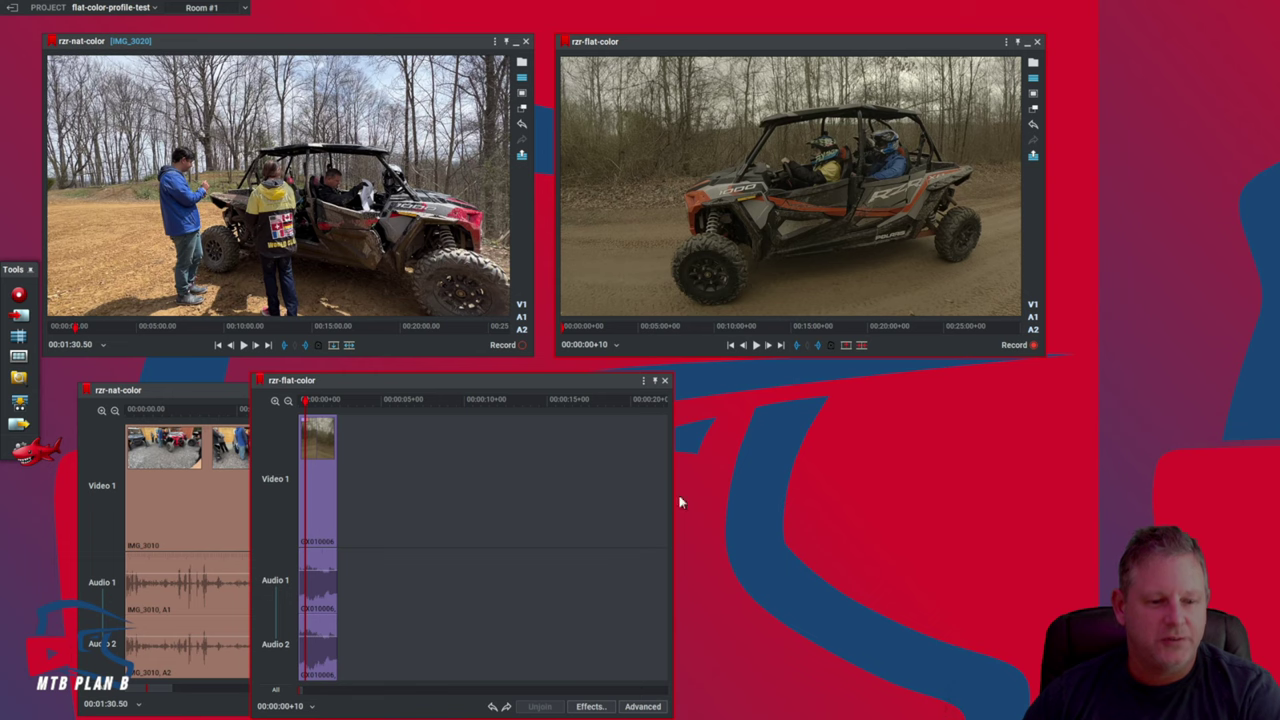
# - Add Colour Correction to the flat clip and review its Balance and Main tab controls
pyautogui.click(590, 706)
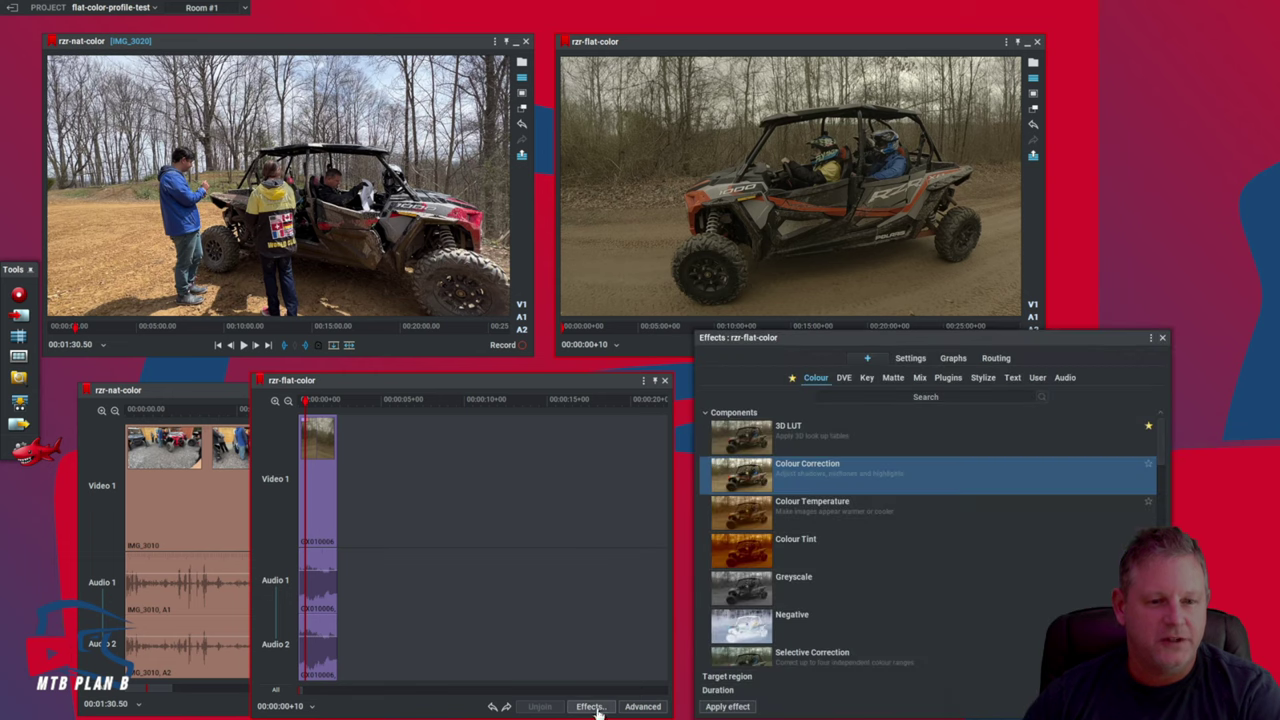
pyautogui.doubleClick(768, 487)
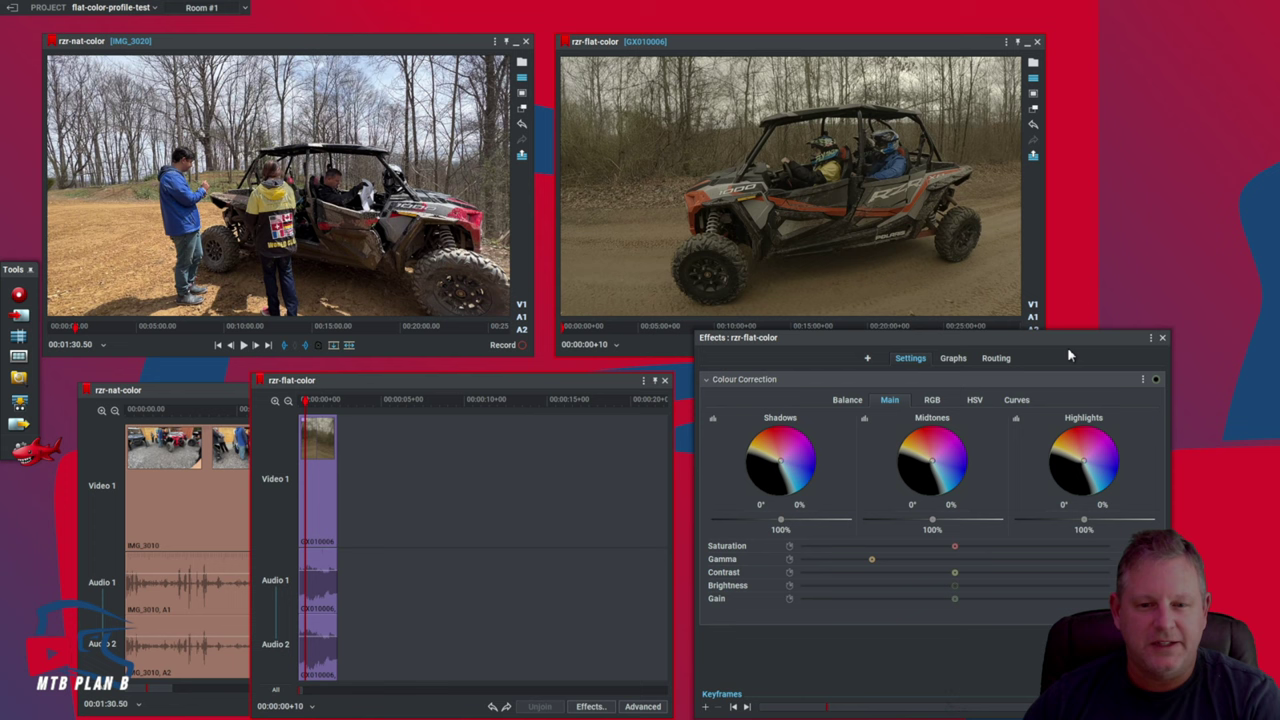
pyautogui.click(847, 400)
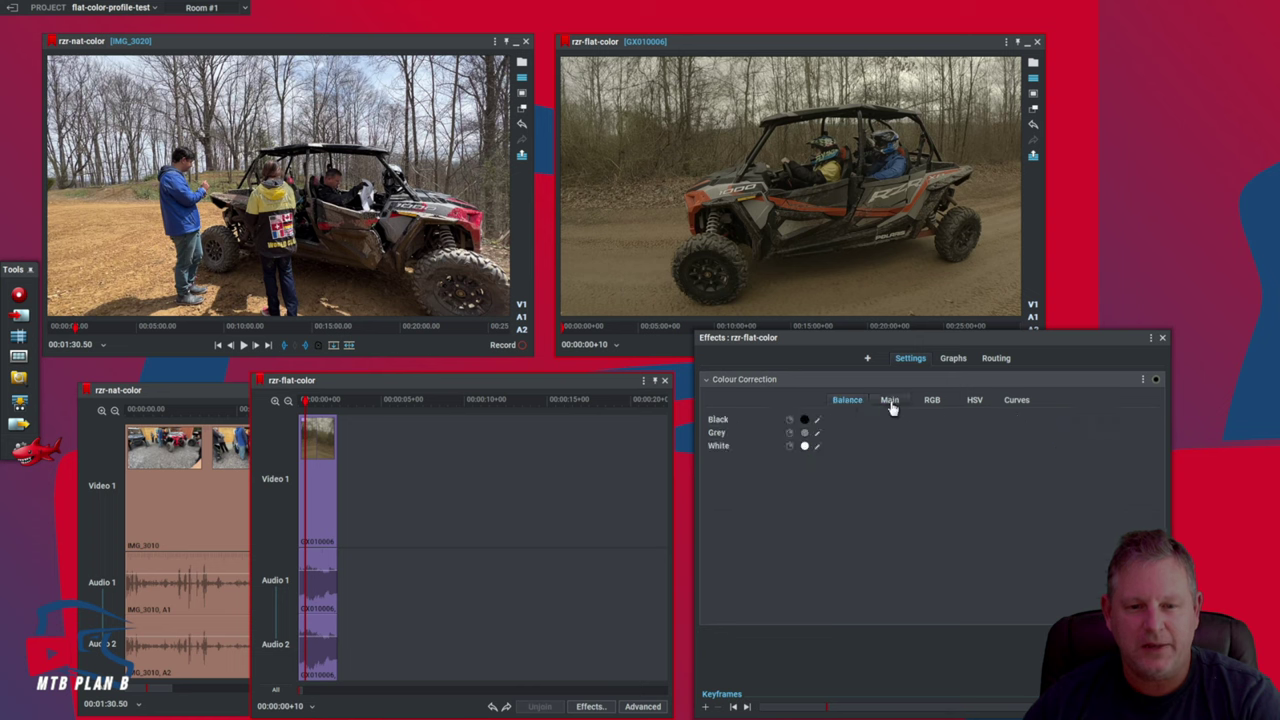
pyautogui.click(890, 402)
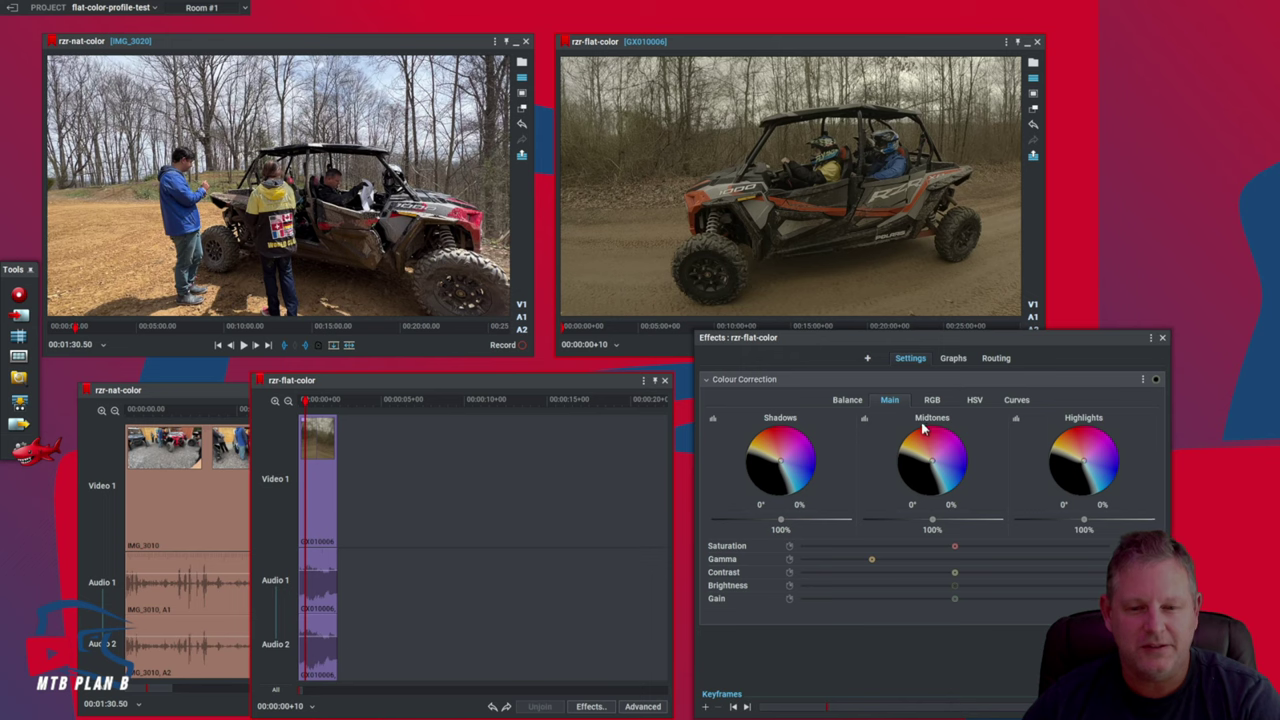
# - Look through the Curves, RGB and HSV tabs, then shift the Hue bias to -4.9%
pyautogui.click(1015, 400)
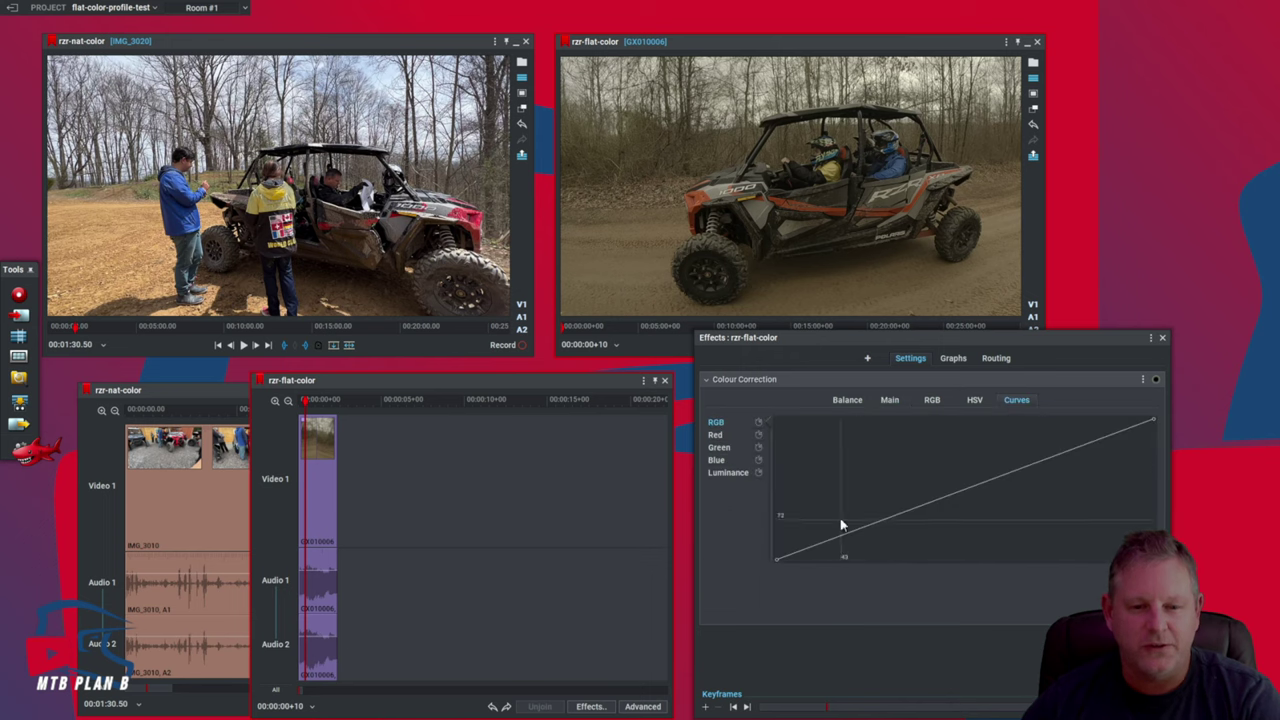
pyautogui.click(931, 400)
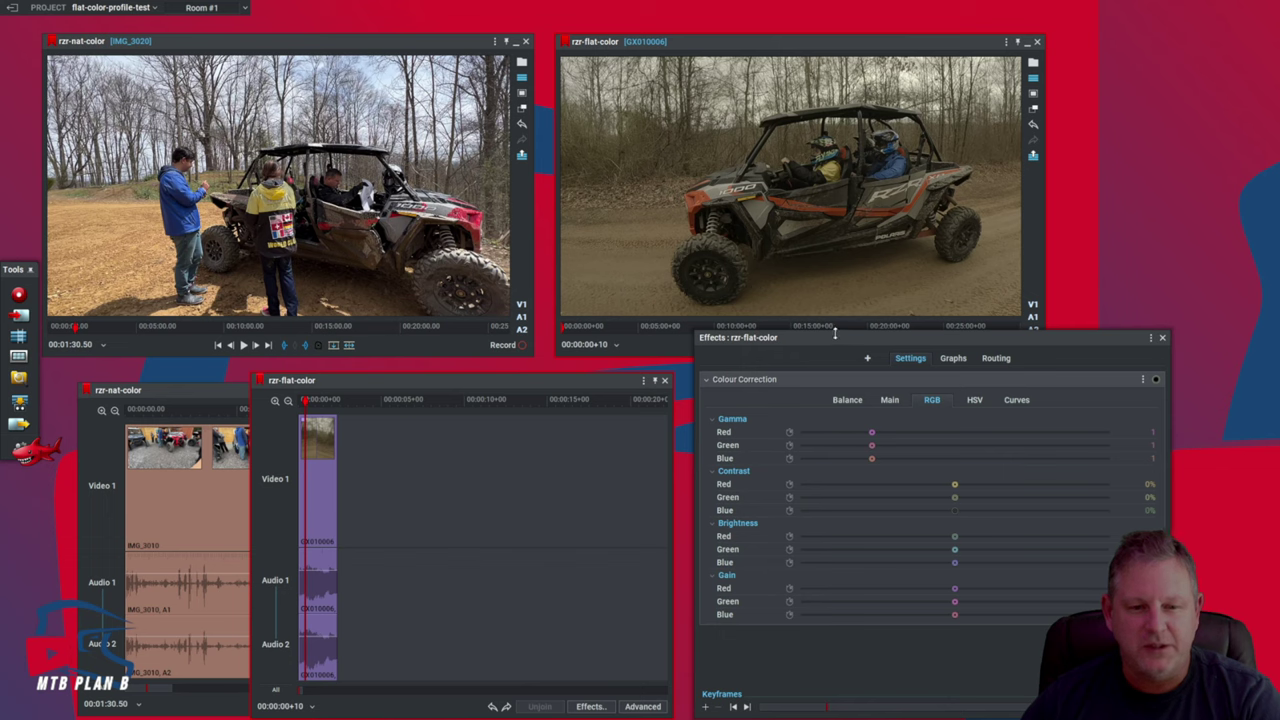
pyautogui.click(976, 402)
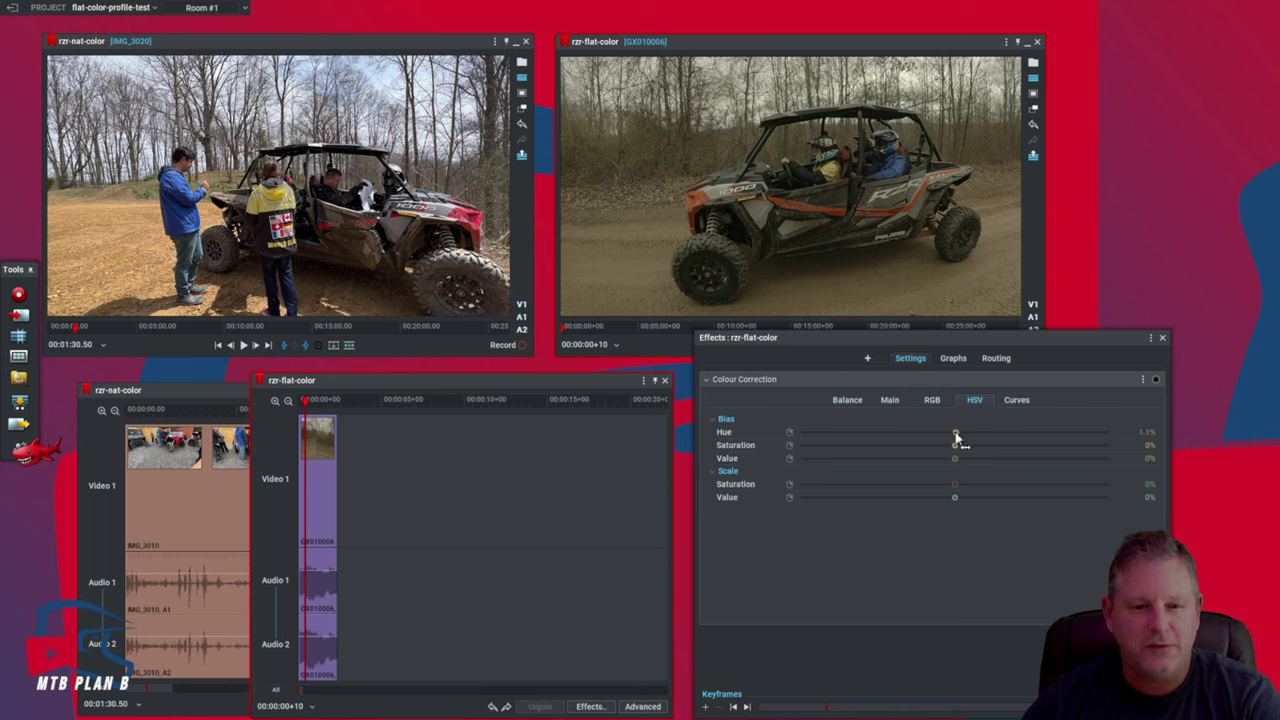
pyautogui.moveTo(956, 433)
pyautogui.mouseDown()
pyautogui.moveTo(993, 438)
pyautogui.moveTo(948, 439)
pyautogui.mouseUp()
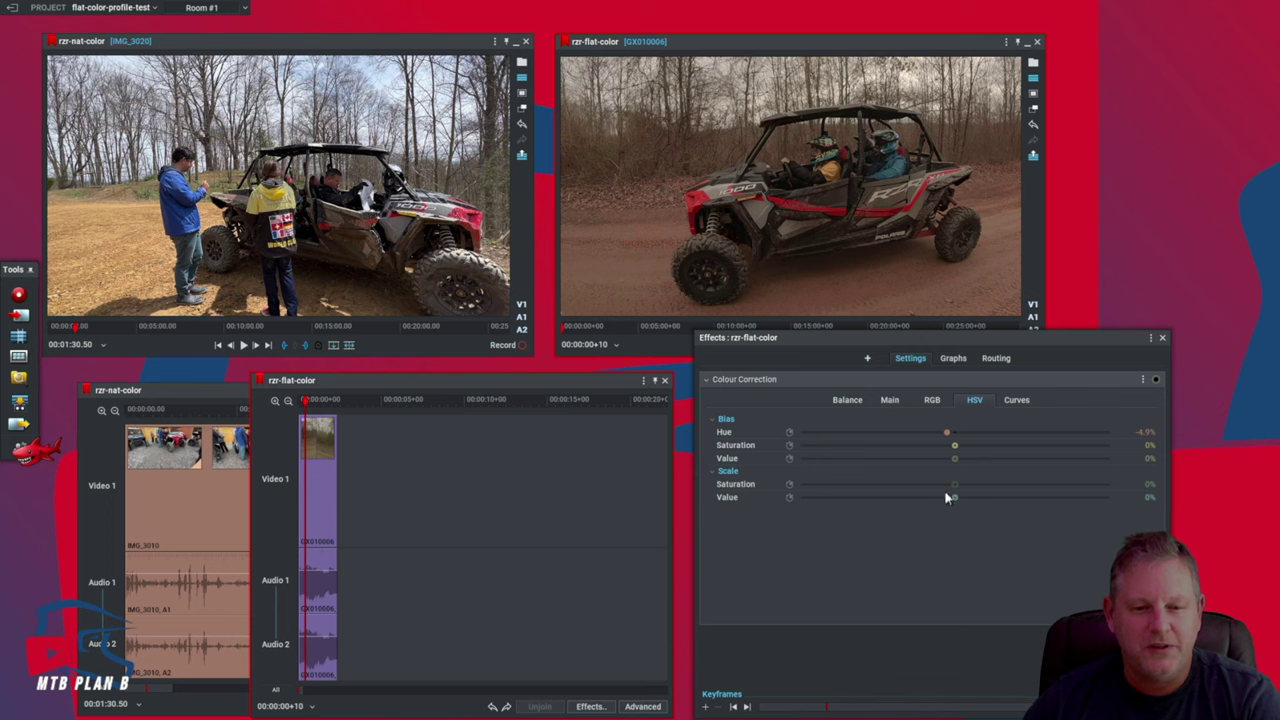
# - Set the HSV saturation scale to -4.9% and value scale to 27.6%
pyautogui.moveTo(954, 486)
pyautogui.mouseDown()
pyautogui.moveTo(1060, 486)
pyautogui.moveTo(806, 488)
pyautogui.moveTo(950, 490)
pyautogui.mouseUp()
pyautogui.moveTo(955, 500); pyautogui.dragTo(995, 502)
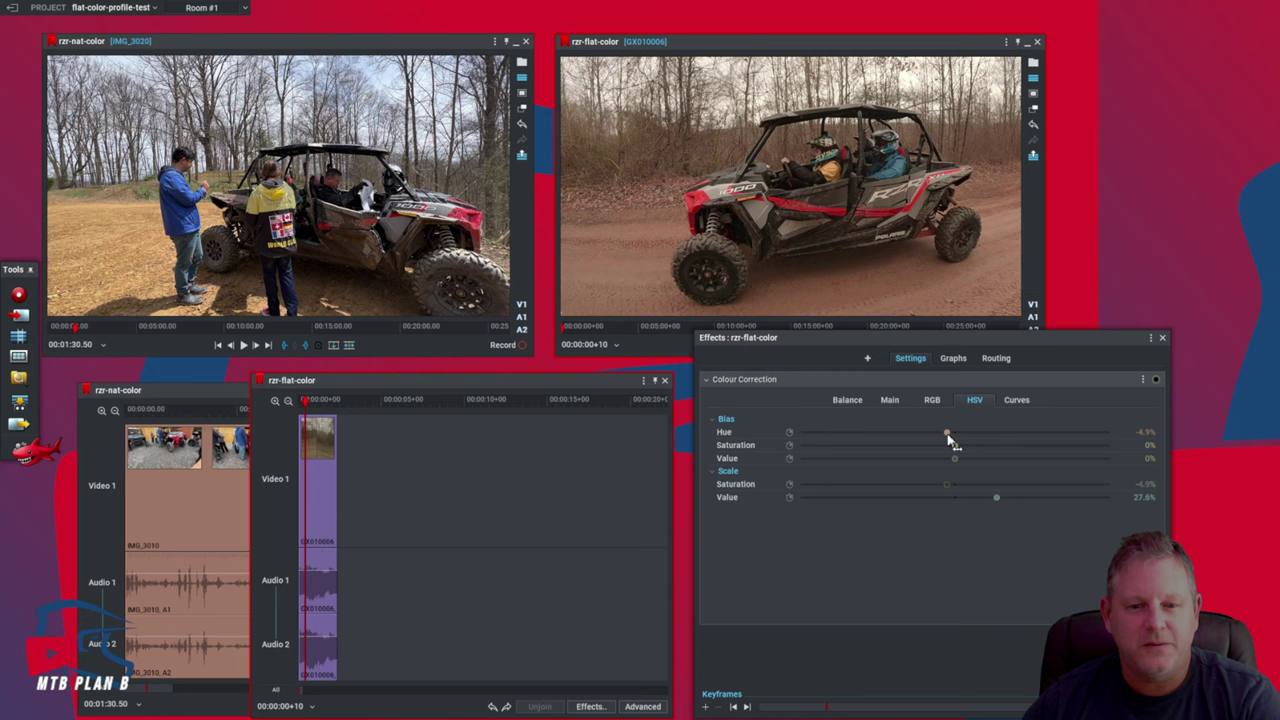
# - Nudge hue bias to -2.7% and saturation scale to 11.9%, then scrub nearby frames to check
pyautogui.moveTo(949, 437); pyautogui.dragTo(949, 442)
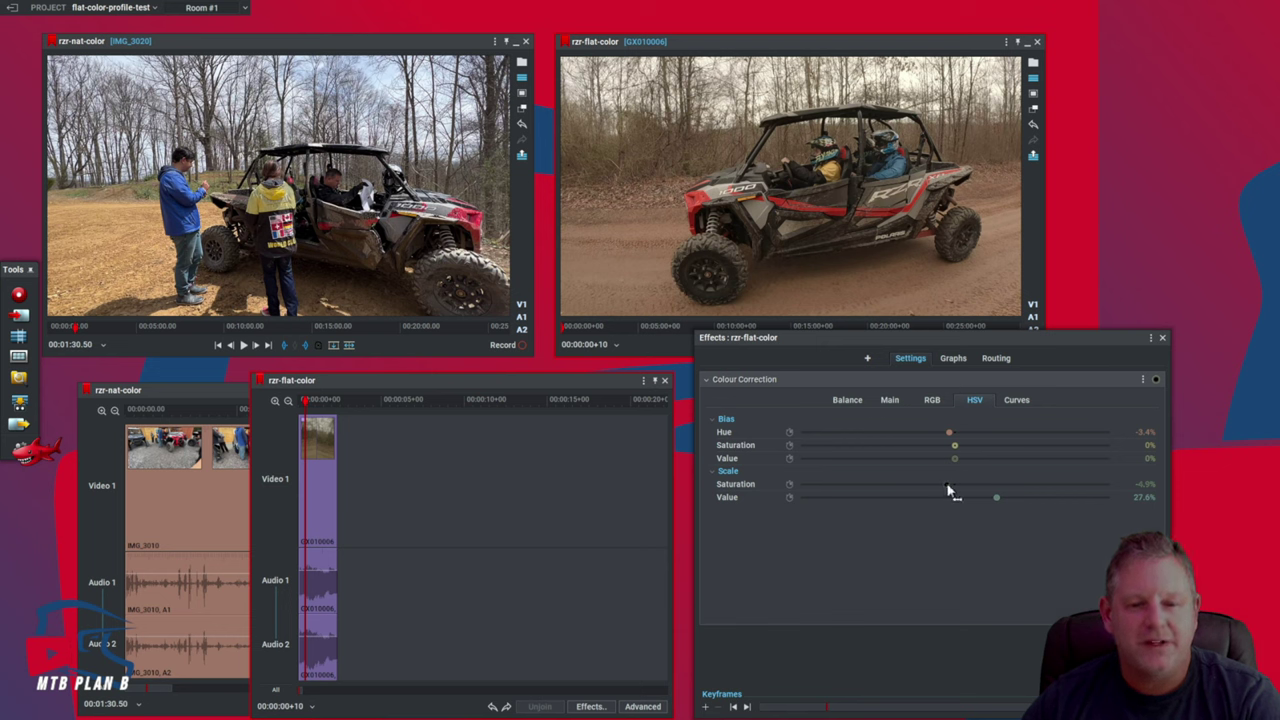
pyautogui.moveTo(951, 489); pyautogui.dragTo(982, 501)
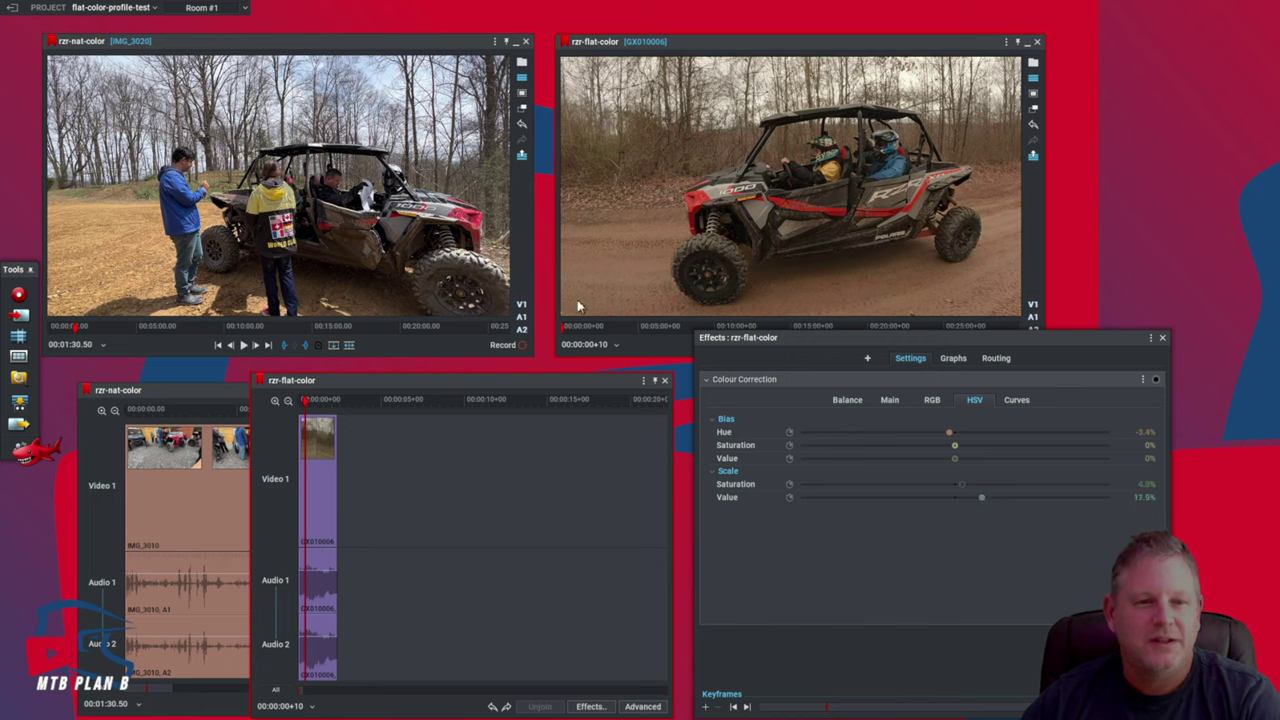
pyautogui.click(310, 401)
pyautogui.moveTo(310, 405); pyautogui.dragTo(307, 412)
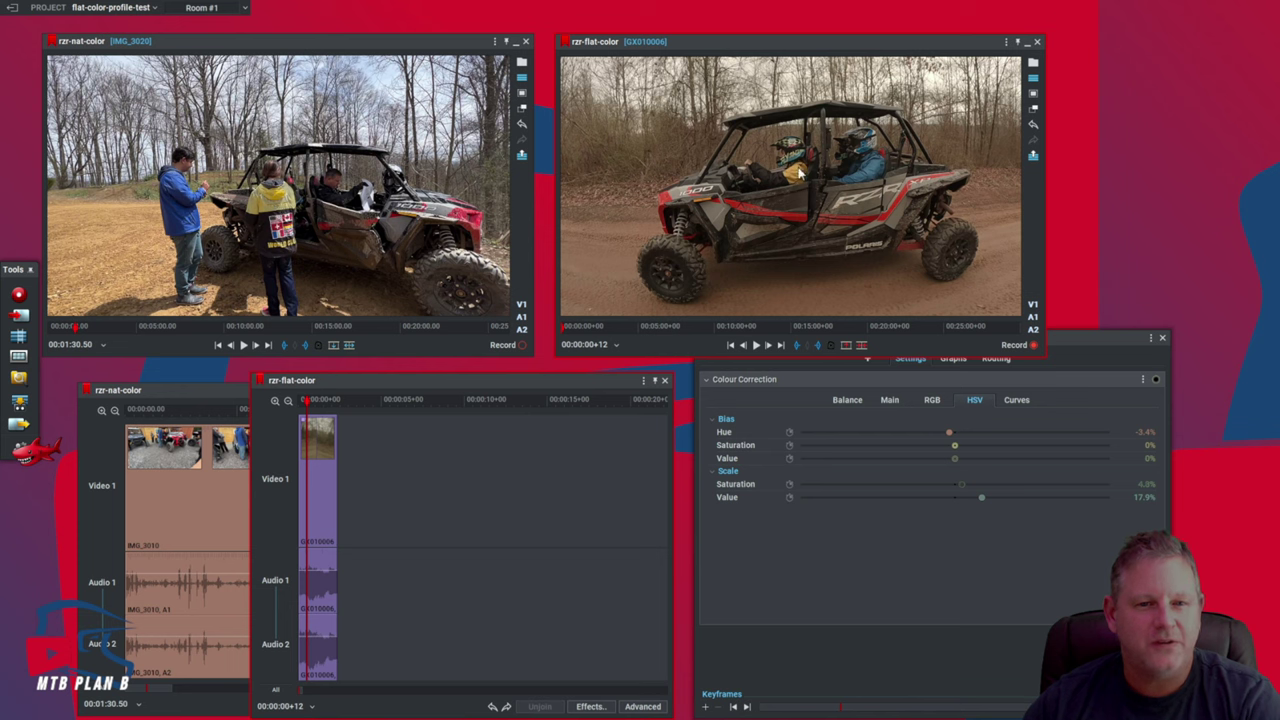
pyautogui.press('Left')
pyautogui.press('Left')
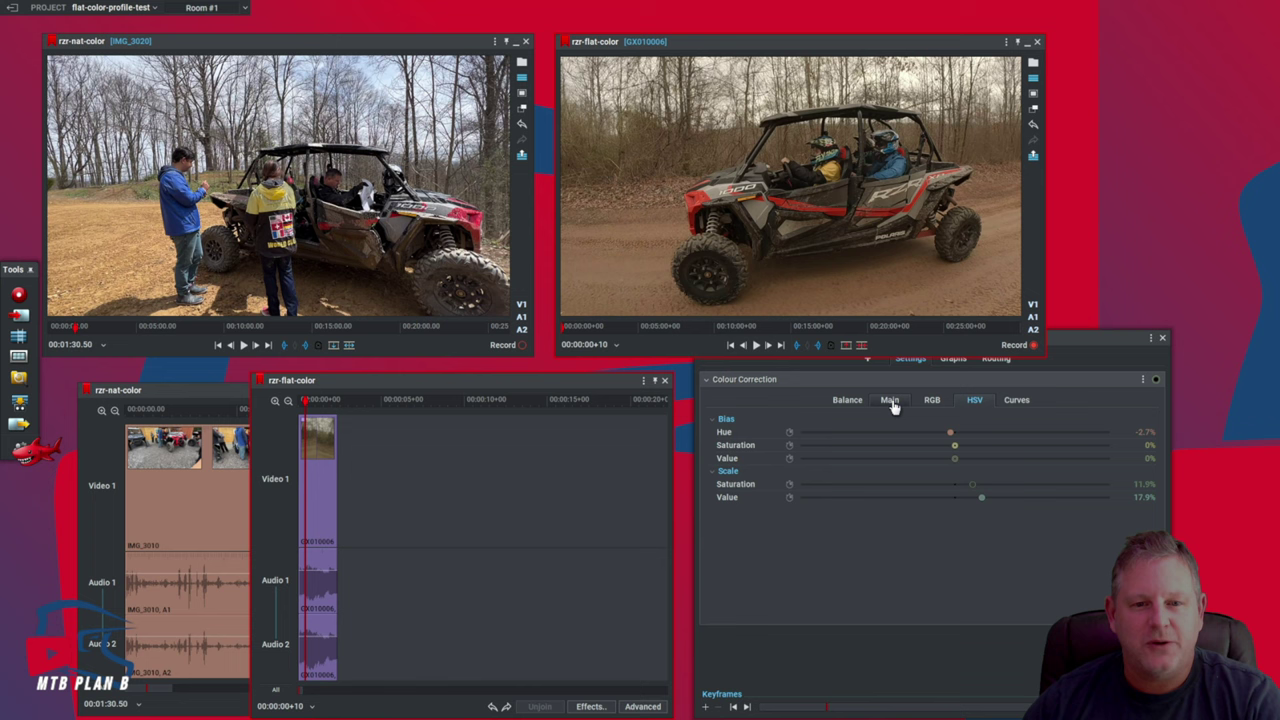
# - On the Main tab, nudge the Shadows, Midtones and Highlights colour wheels slightly
pyautogui.click(890, 400)
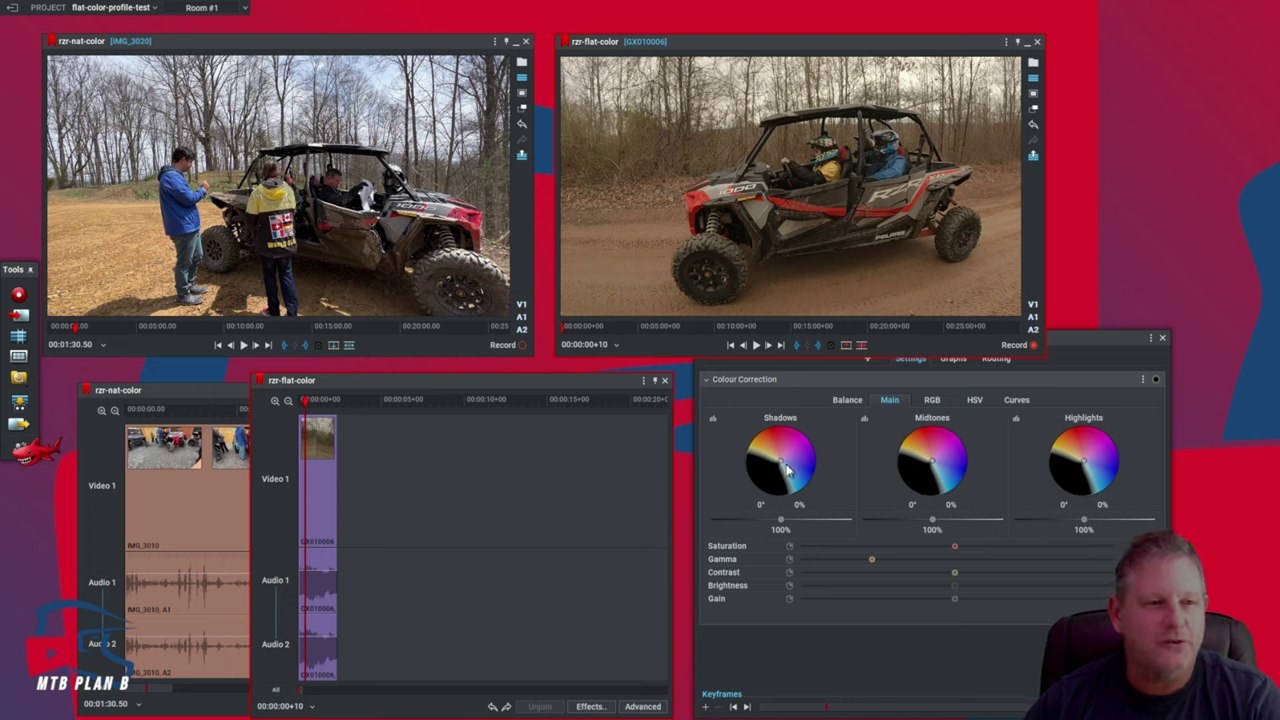
pyautogui.moveTo(788, 470)
pyautogui.mouseDown()
pyautogui.moveTo(806, 486)
pyautogui.moveTo(800, 476)
pyautogui.mouseUp()
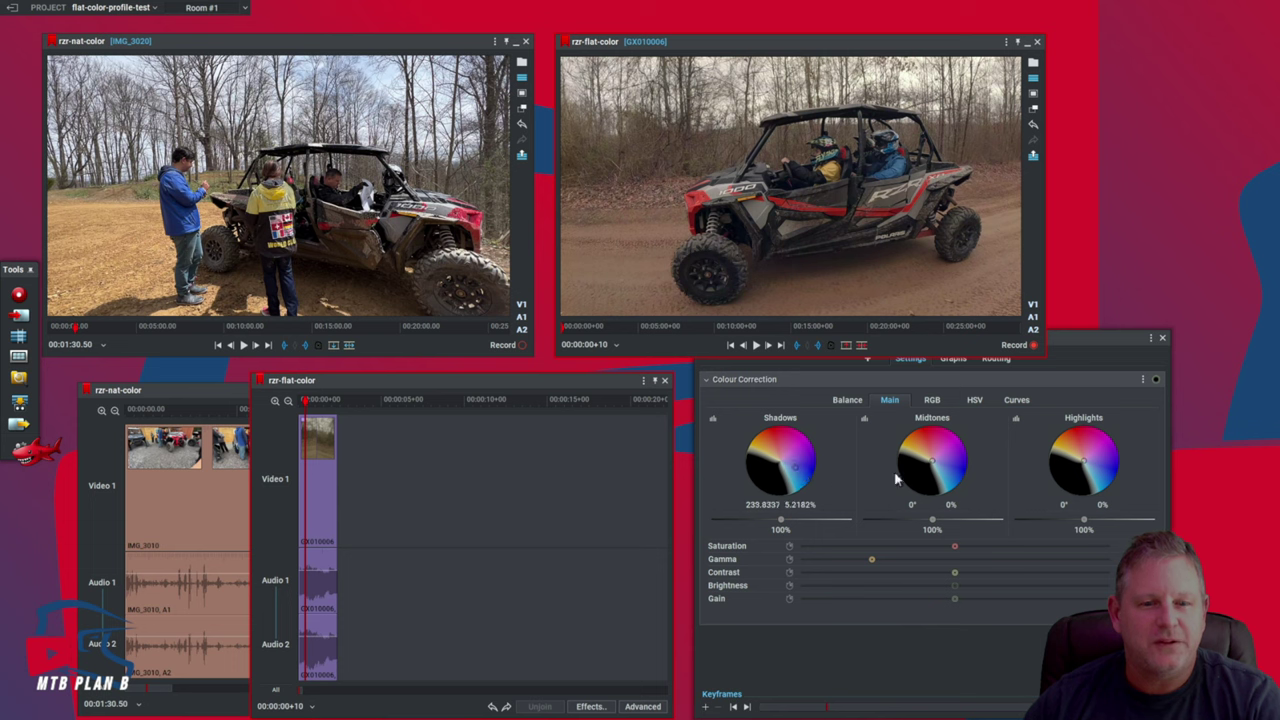
pyautogui.moveTo(937, 467)
pyautogui.mouseDown()
pyautogui.moveTo(962, 476)
pyautogui.moveTo(950, 467)
pyautogui.mouseUp()
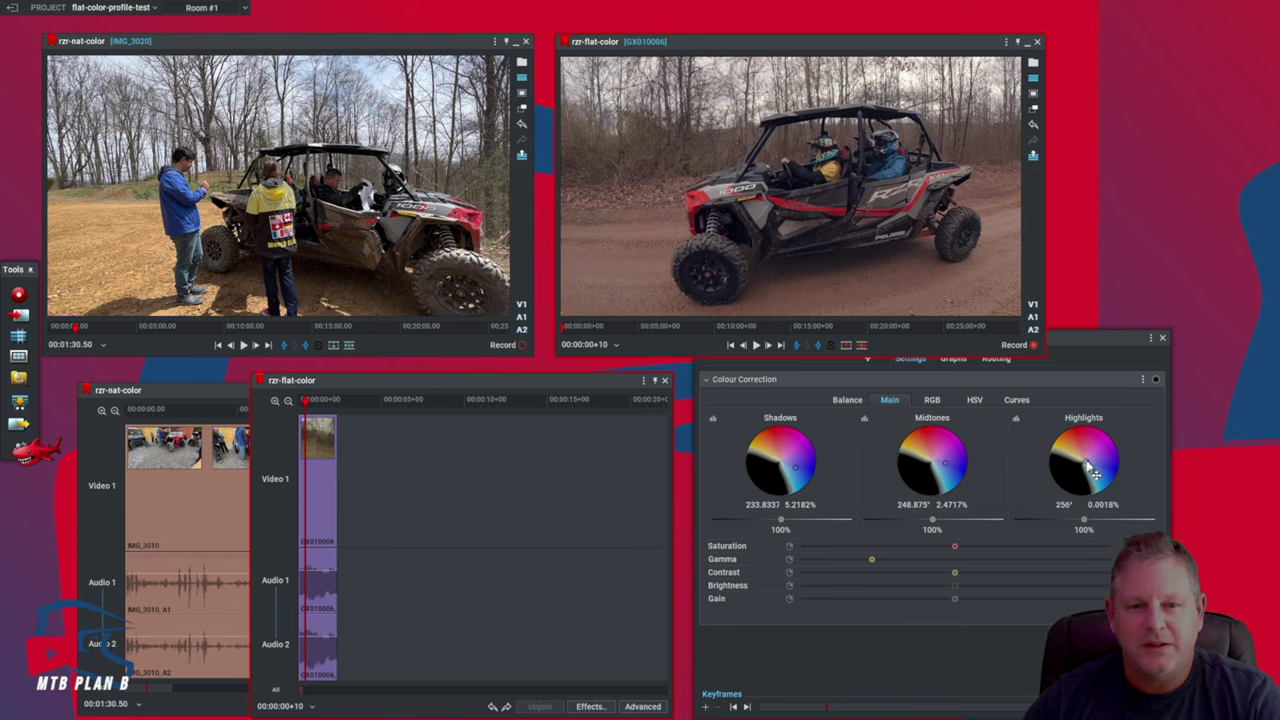
pyautogui.moveTo(1090, 468); pyautogui.dragTo(1099, 450)
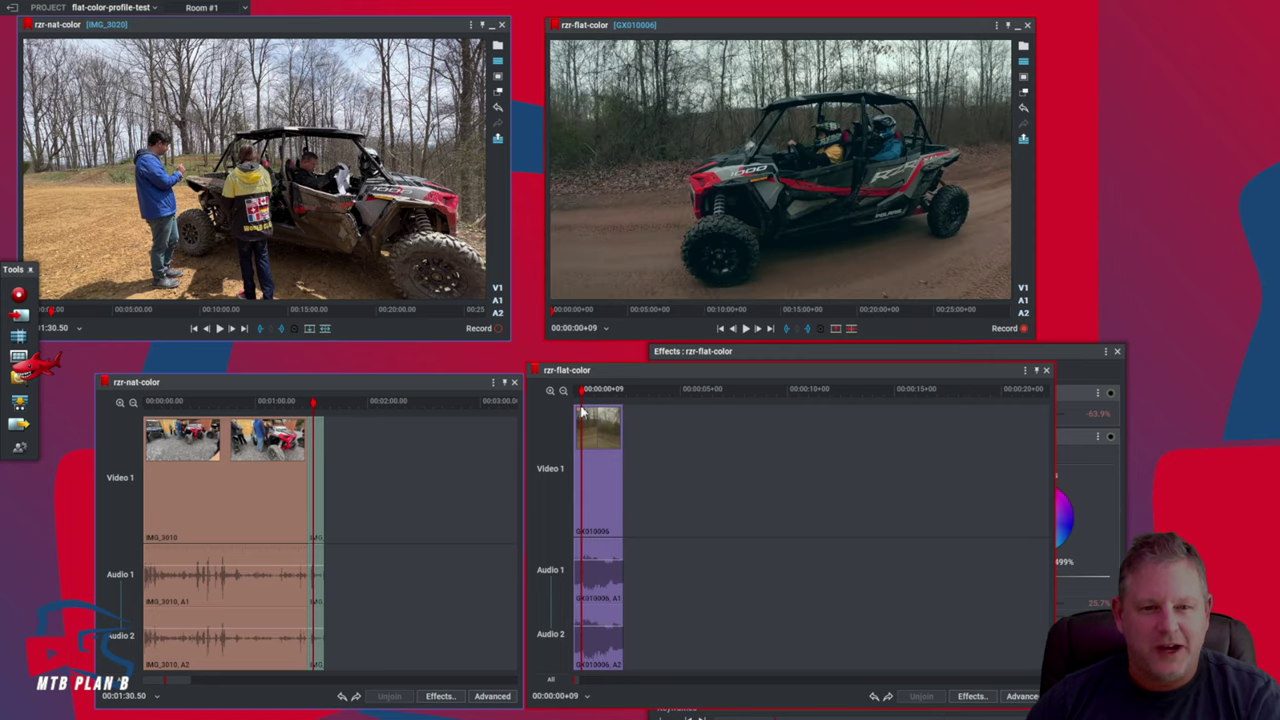
# - At frame +12, warm Colour Temperature to -62.4% and raise Brightness
pyautogui.moveTo(581, 410); pyautogui.dragTo(576, 410)
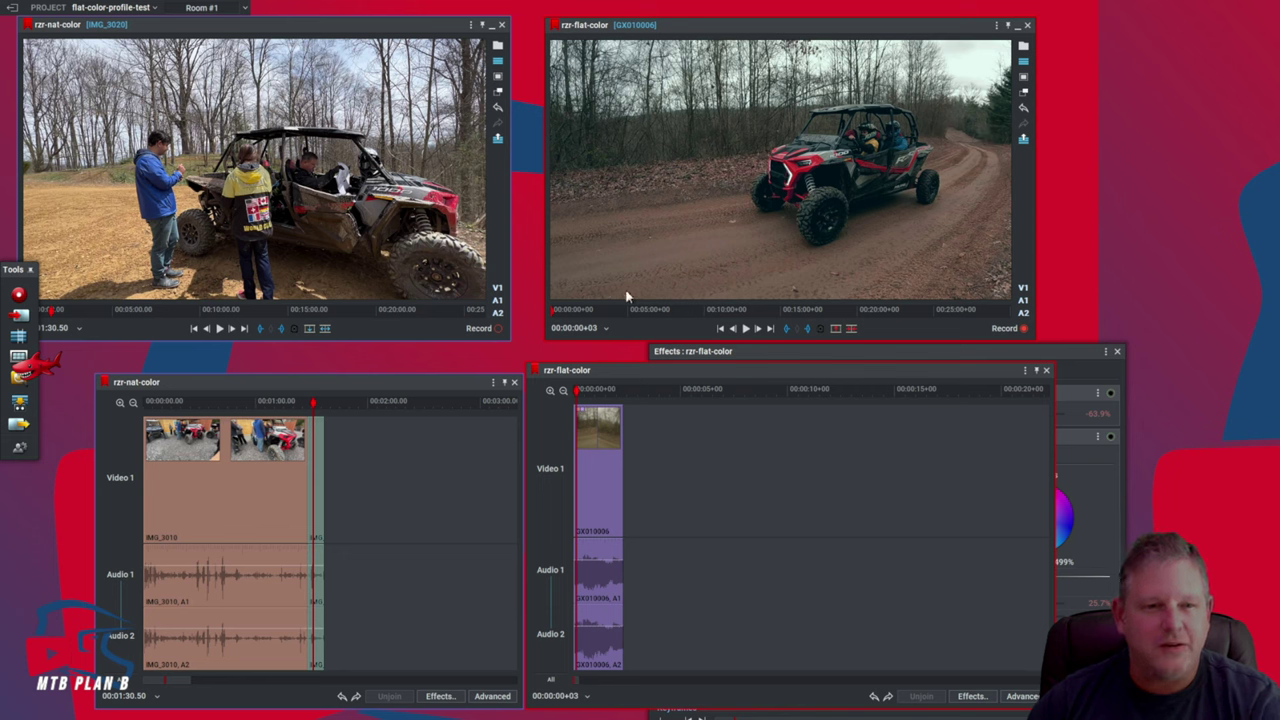
pyautogui.click(590, 390)
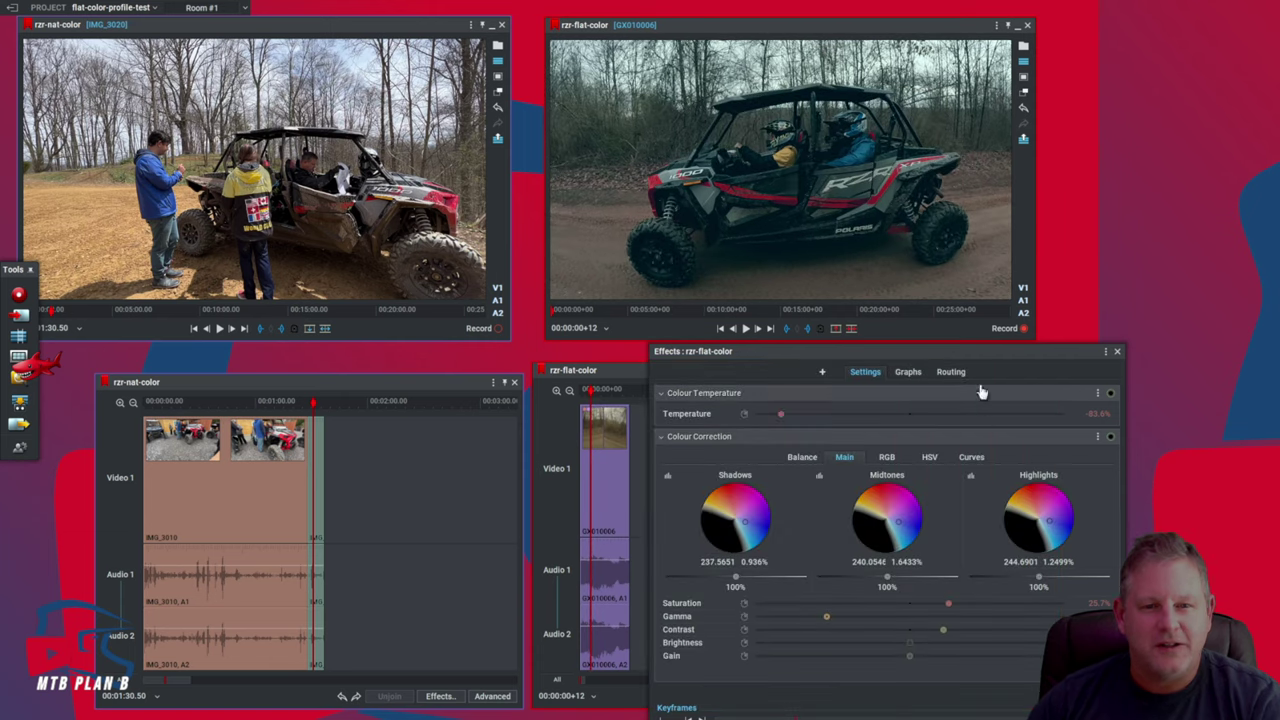
pyautogui.moveTo(782, 415); pyautogui.dragTo(813, 414)
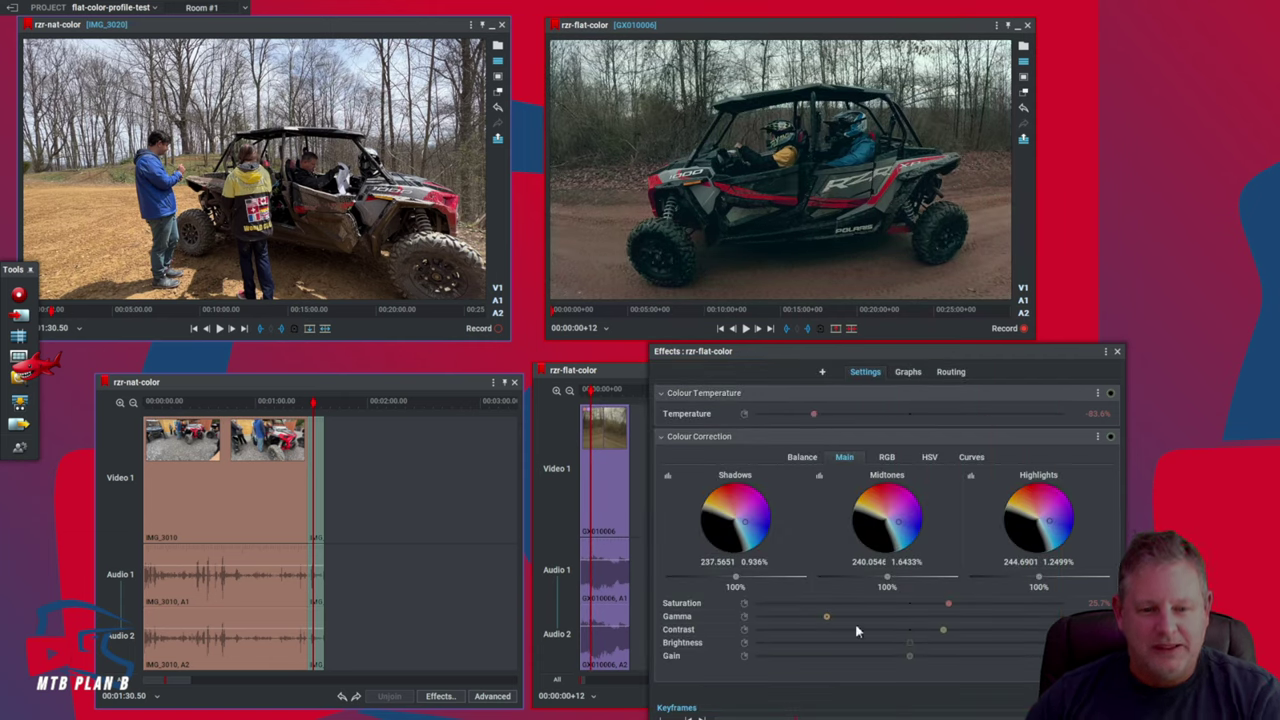
pyautogui.moveTo(909, 643)
pyautogui.mouseDown()
pyautogui.moveTo(943, 642)
pyautogui.moveTo(921, 645)
pyautogui.mouseUp()
# - In the RGB curve editor, drag the lowest control point upward to brighten the flat clip's shadows
pyautogui.click(971, 457)
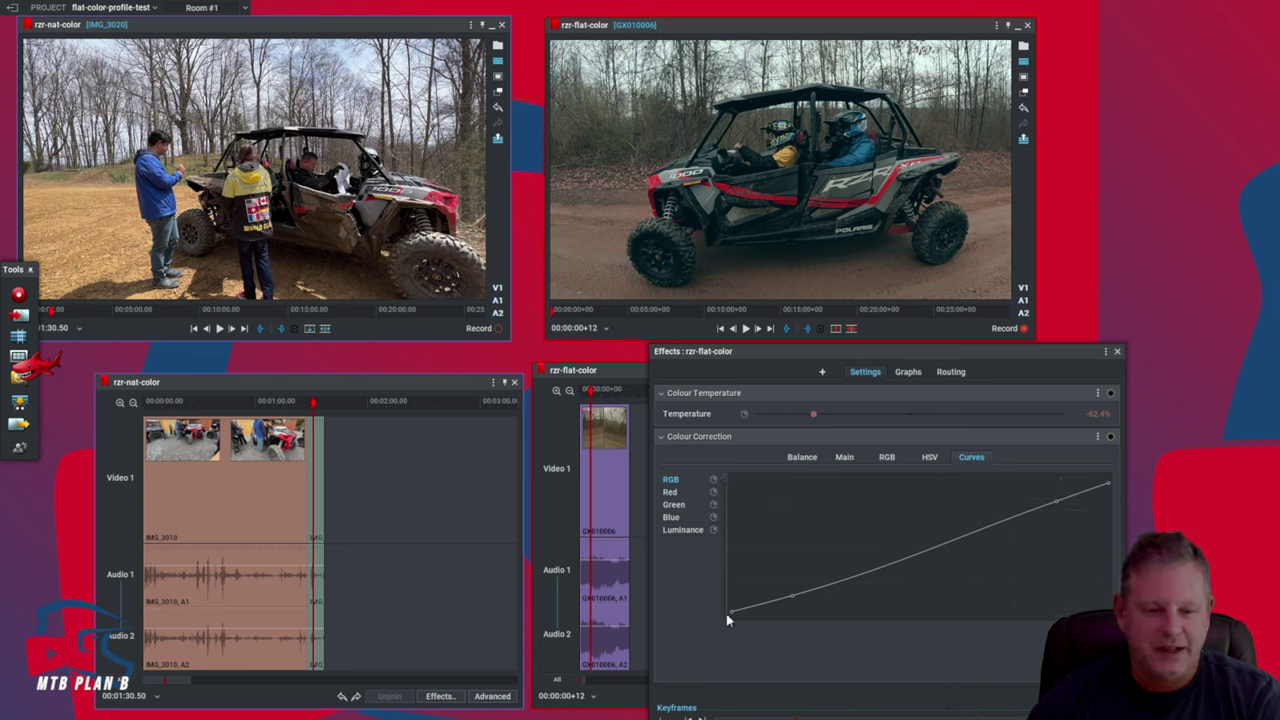
pyautogui.moveTo(730, 617); pyautogui.dragTo(724, 618)
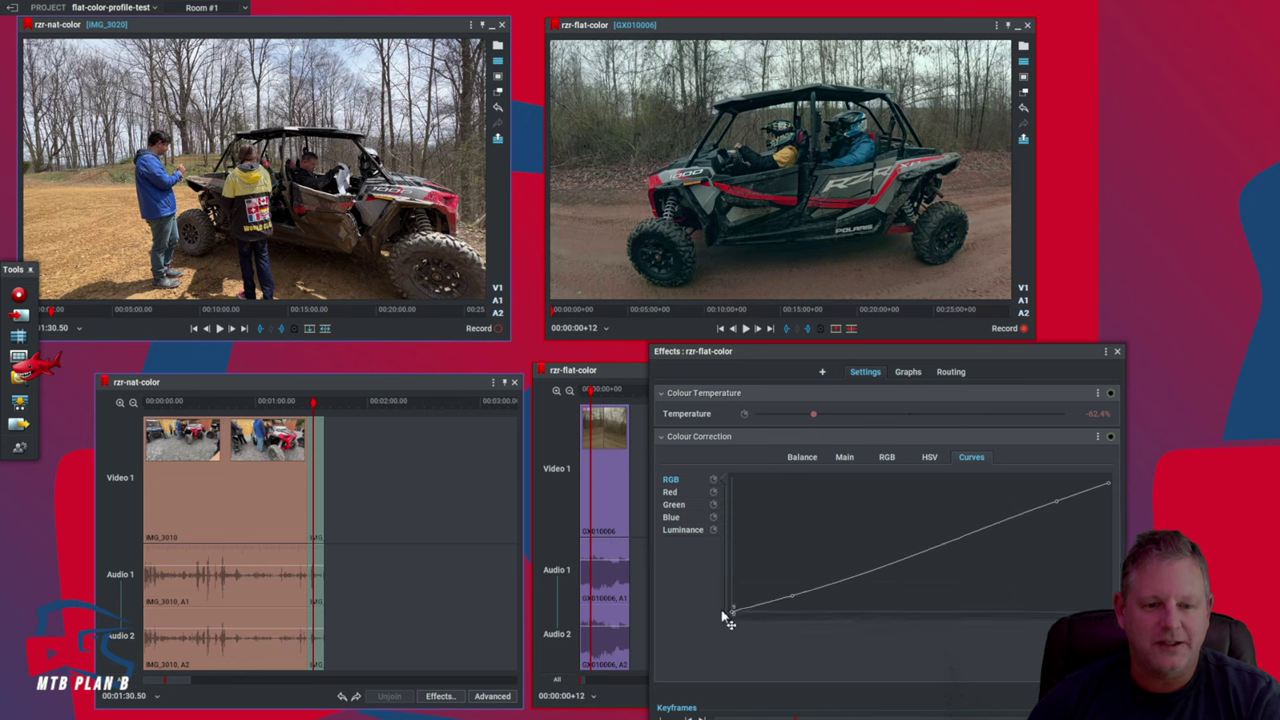
pyautogui.moveTo(725, 617)
pyautogui.mouseDown()
pyautogui.moveTo(717, 595)
pyautogui.moveTo(707, 617)
pyautogui.mouseUp()
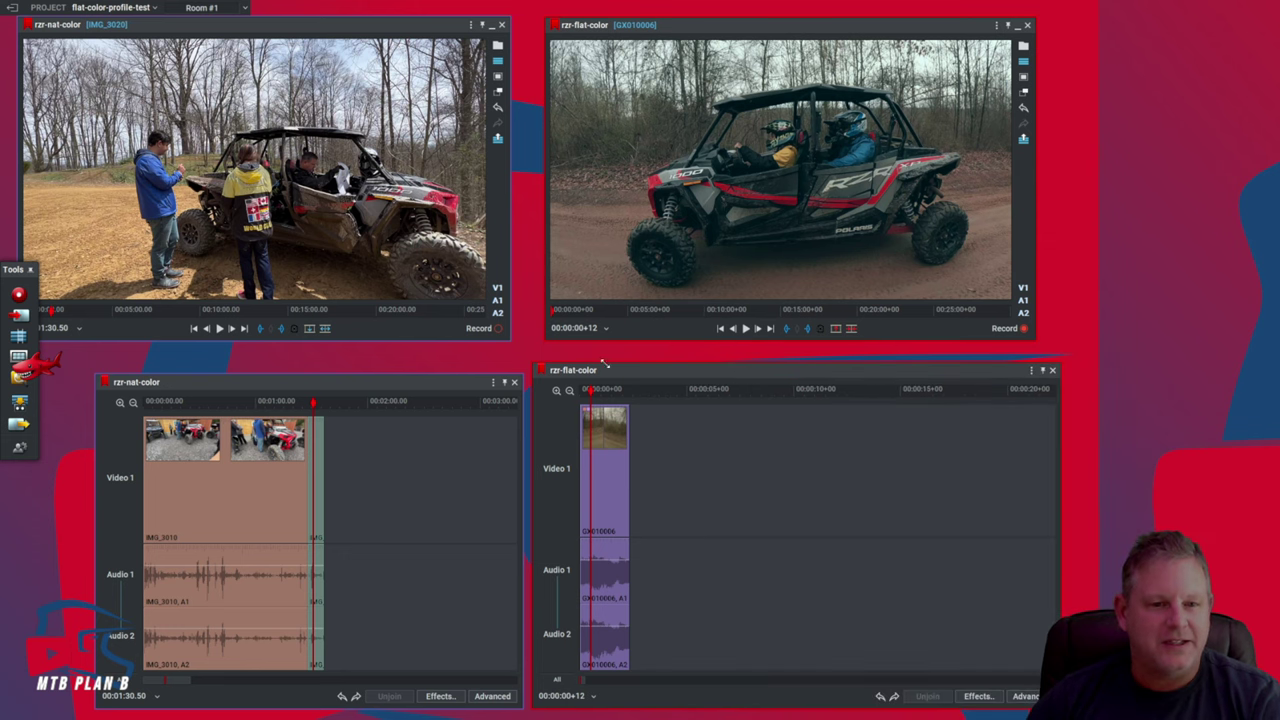
# - Close the effect settings and scrub the corrected rzr-flat-color clip across nearby frames
pyautogui.click(593, 392)
pyautogui.moveTo(593, 397)
pyautogui.mouseDown()
pyautogui.moveTo(610, 405)
pyautogui.moveTo(592, 419)
pyautogui.mouseUp()
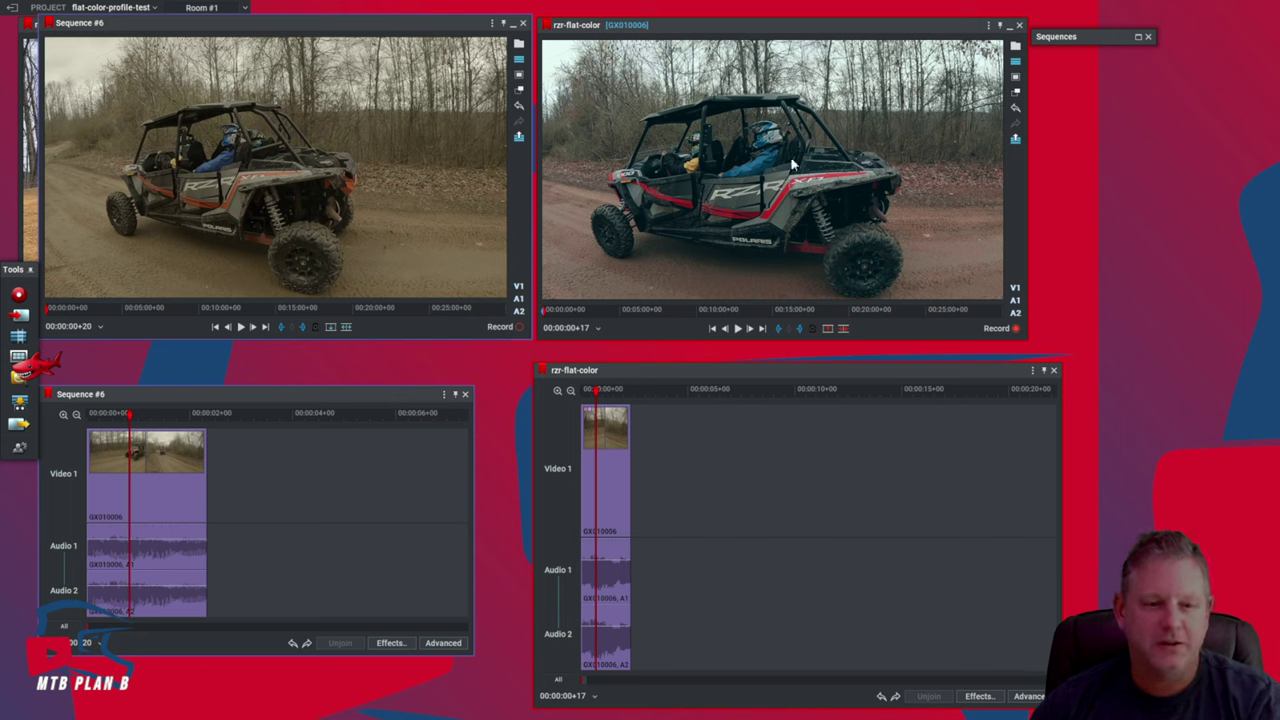
# - Move the corrected rzr-flat-color clip to frame +07 on its timeline
pyautogui.click(588, 393)
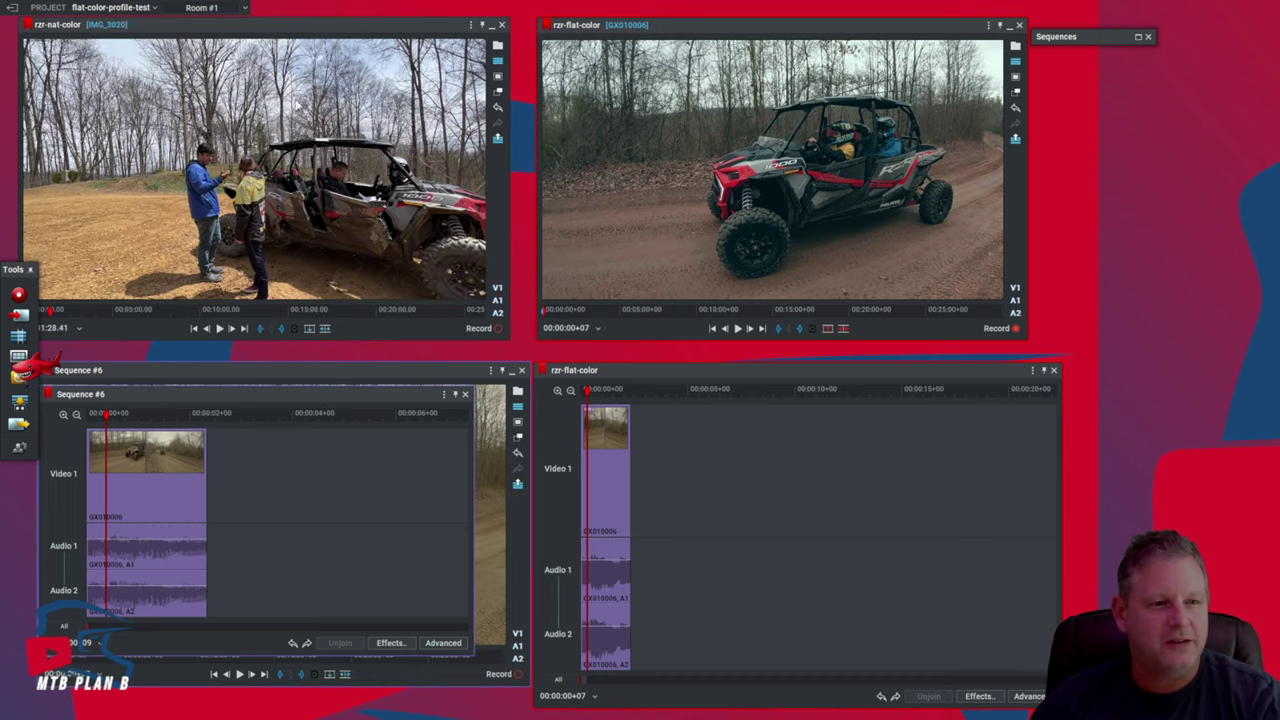
# - Activate the iPhone clip's viewer, then scrub the corrected clip to frame +13 for comparison
pyautogui.click(299, 107)
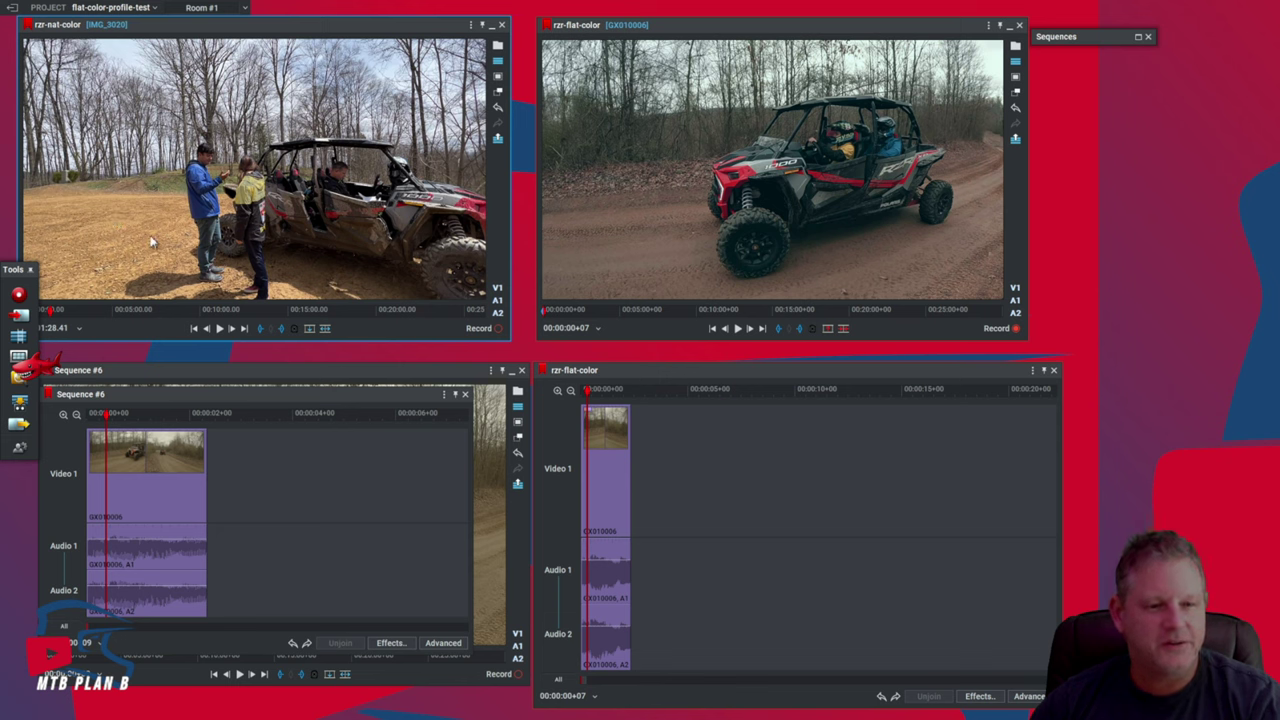
pyautogui.click(594, 415)
pyautogui.moveTo(594, 415)
pyautogui.mouseDown()
pyautogui.moveTo(614, 422)
pyautogui.moveTo(593, 420)
pyautogui.mouseUp()
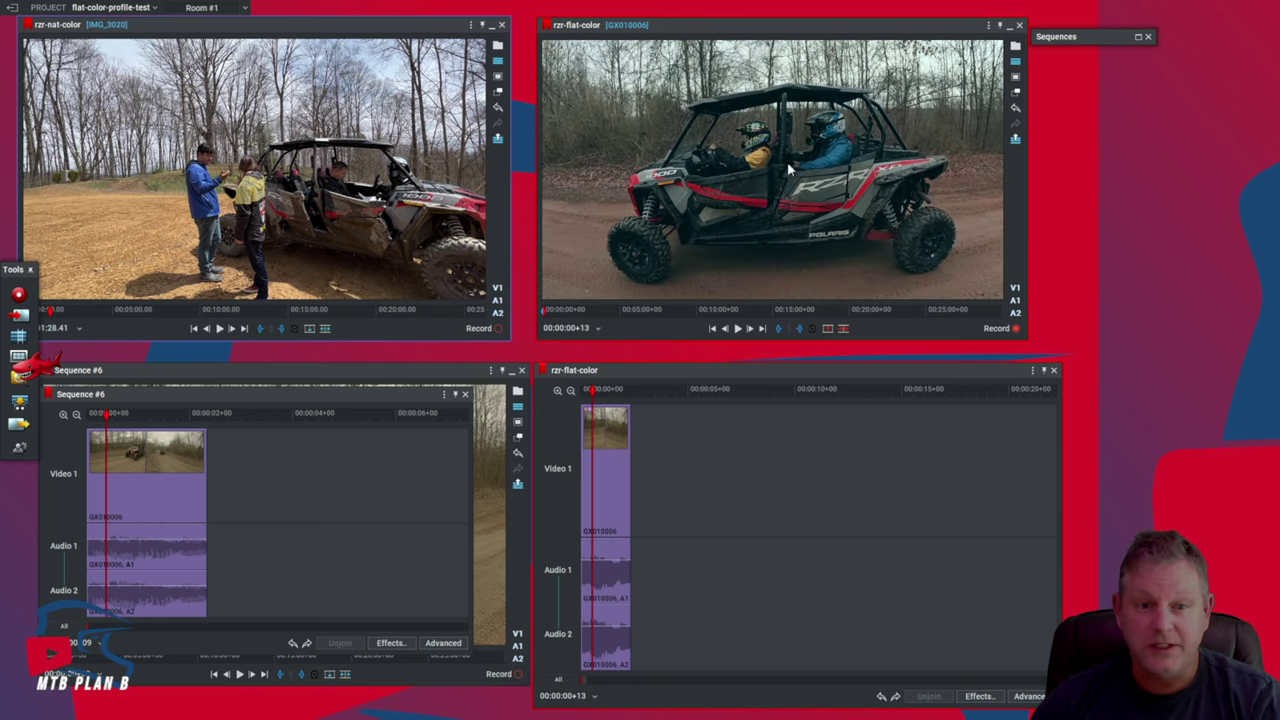